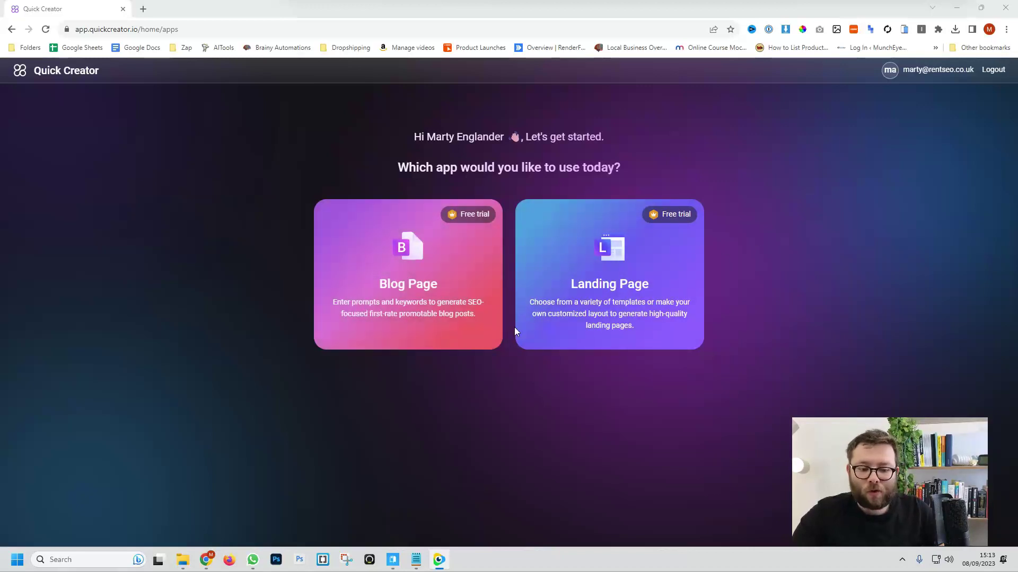
Choose the Landing Page card on the app selection screen.
click(581, 350)
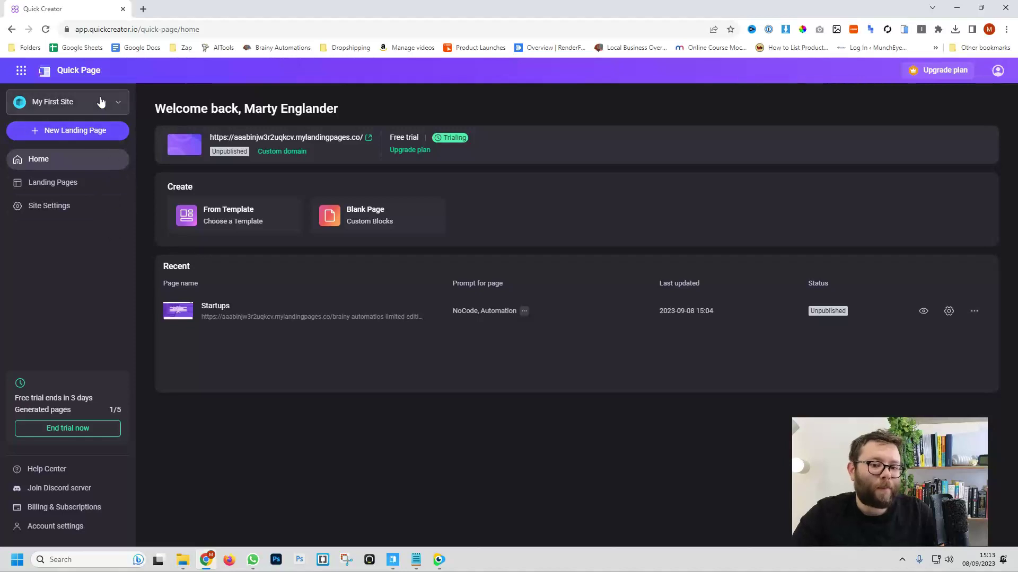
Browse the My First Site website dropdown and the Landing Pages list.
click(79, 102)
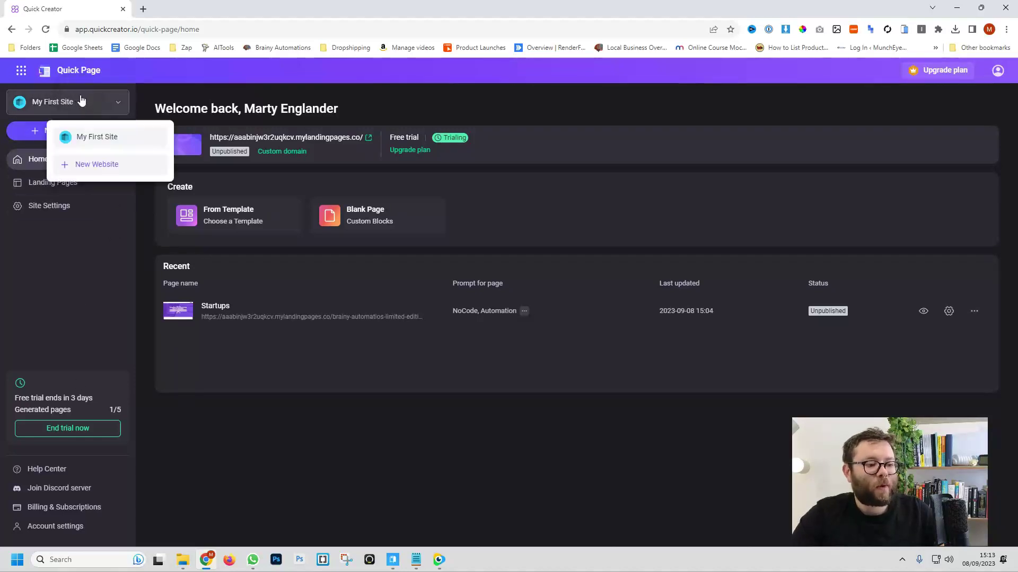
click(87, 230)
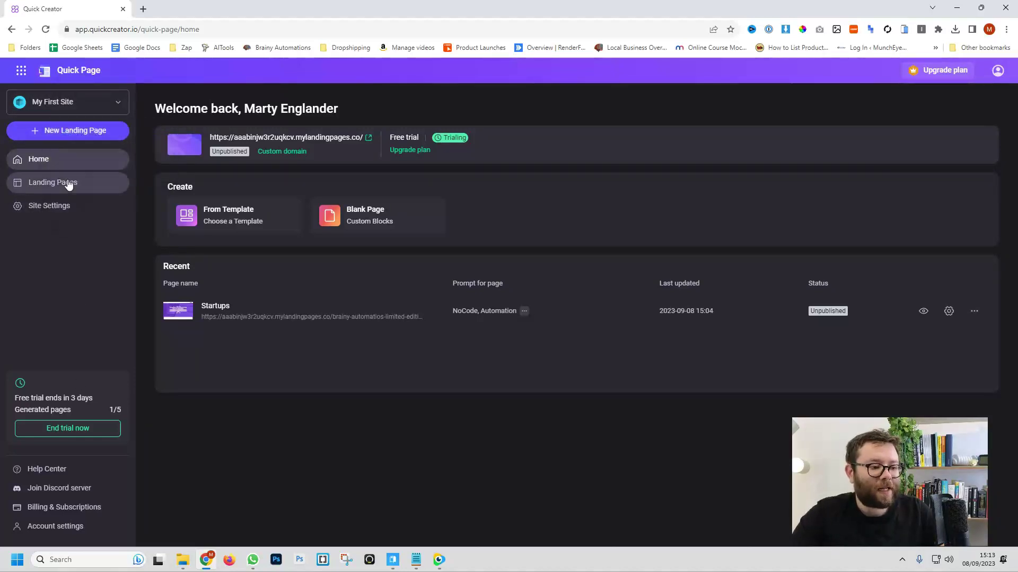
click(71, 181)
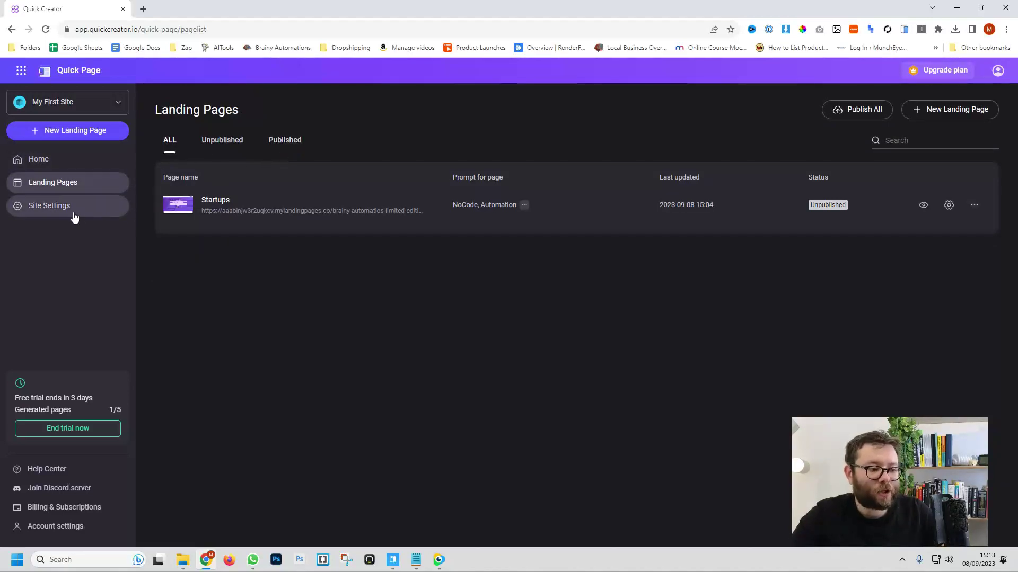
Review the Domain, Generator Settings, Multilingual Translation and Code Injection site settings.
click(50, 206)
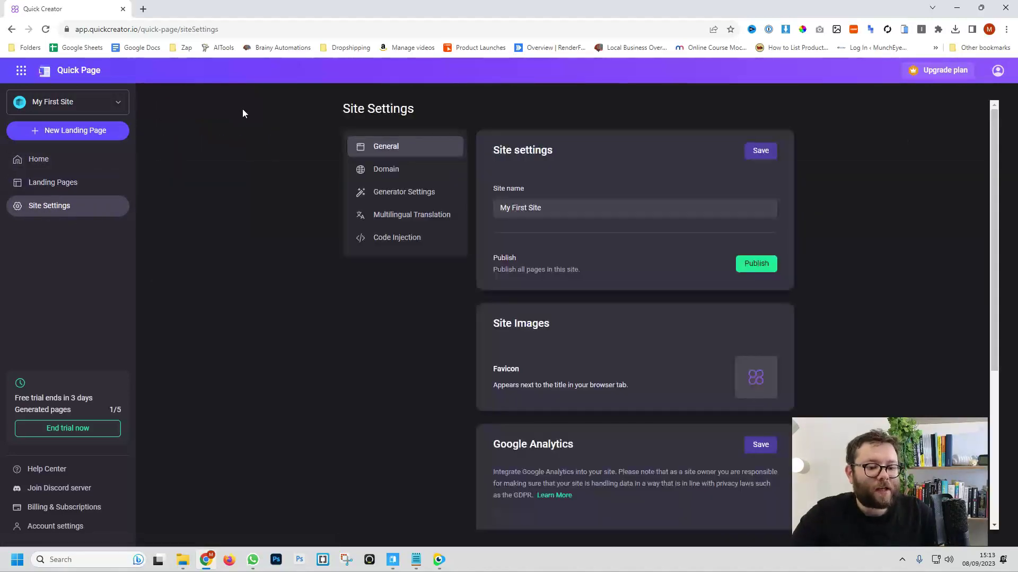
click(386, 169)
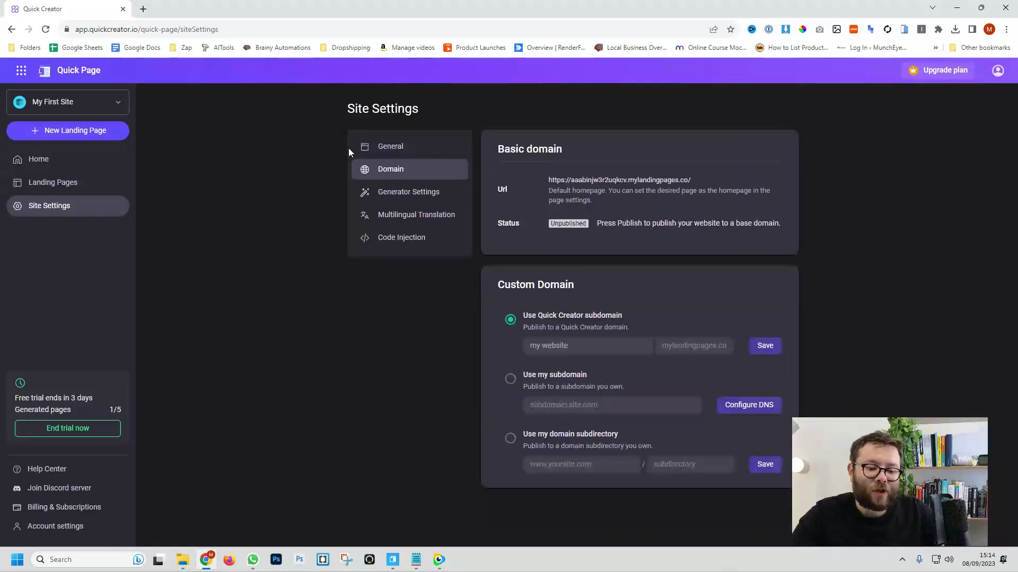
click(382, 192)
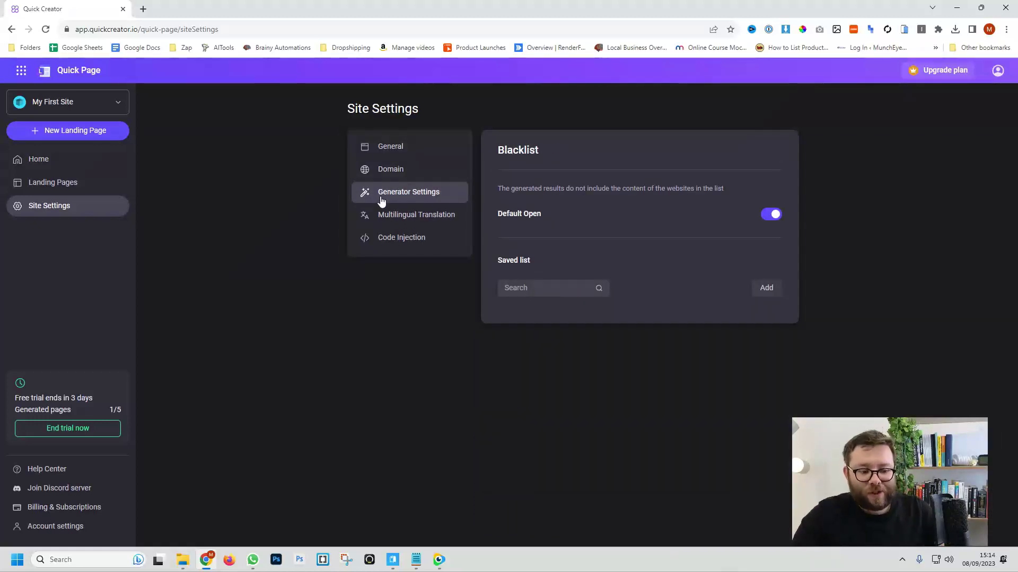
click(383, 215)
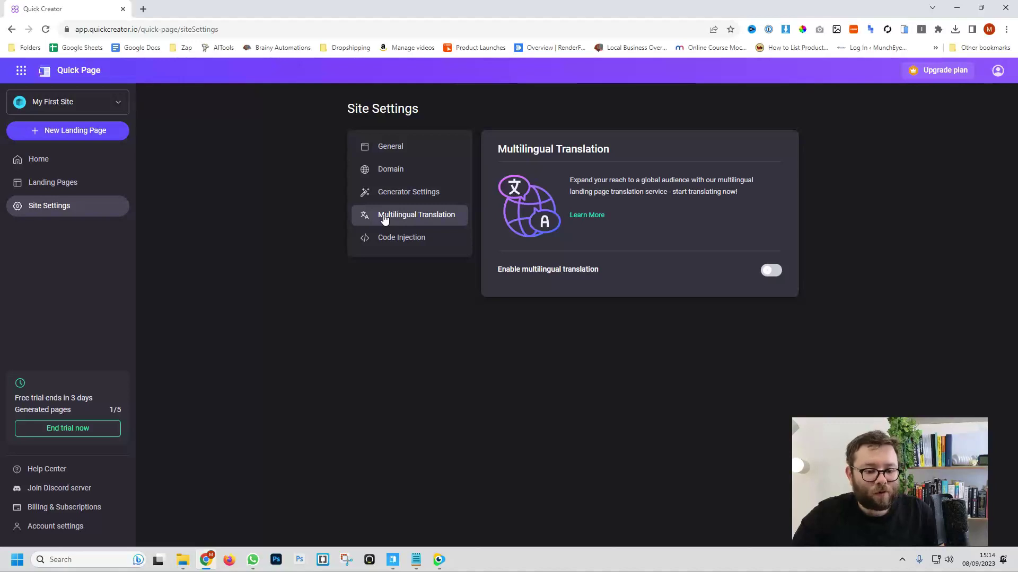
click(384, 235)
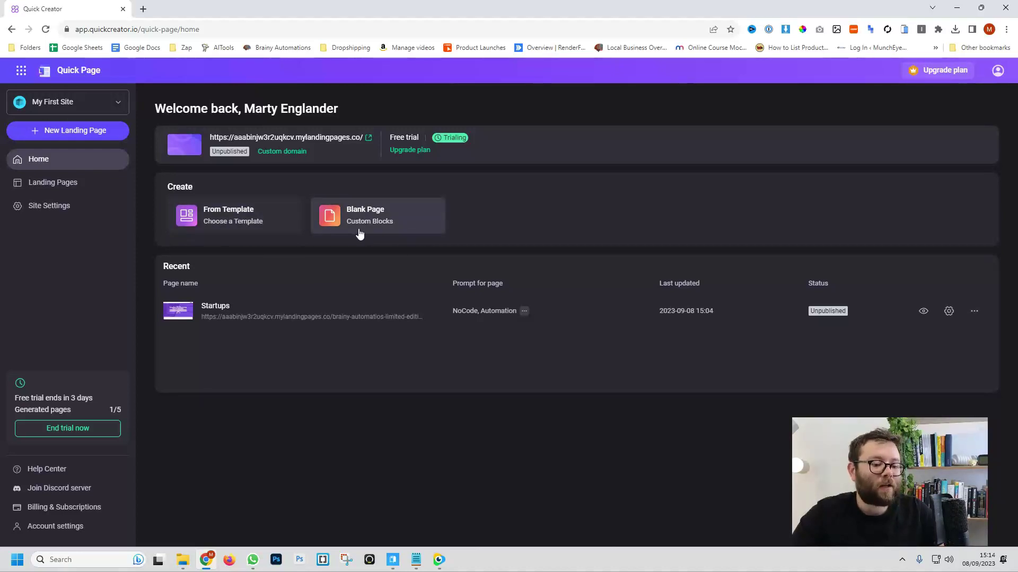
Create a new page from the Startup template named 'Brainy Automations'.
click(201, 215)
scroll(585, 310, down, 1)
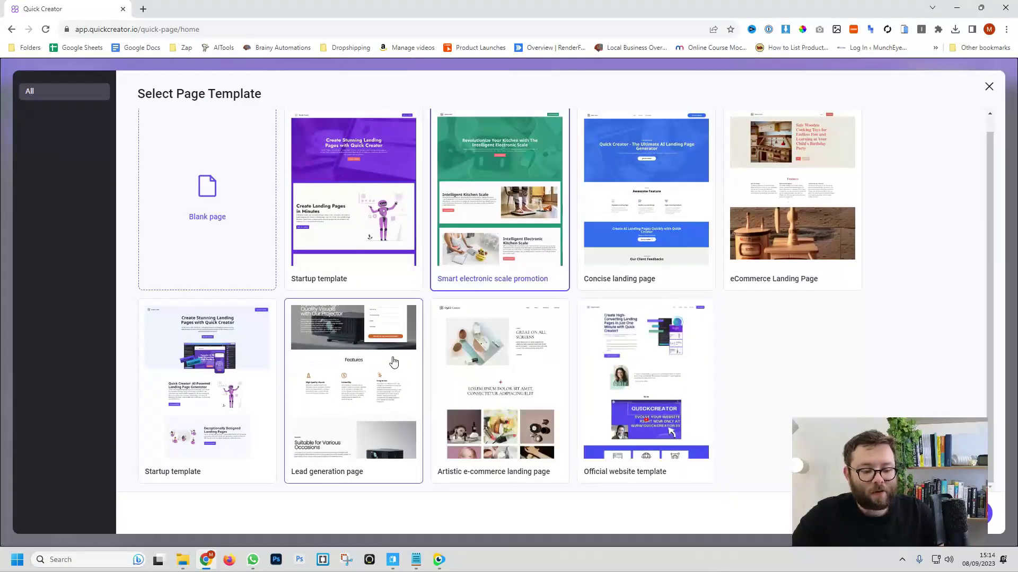
click(238, 379)
double_click(237, 378)
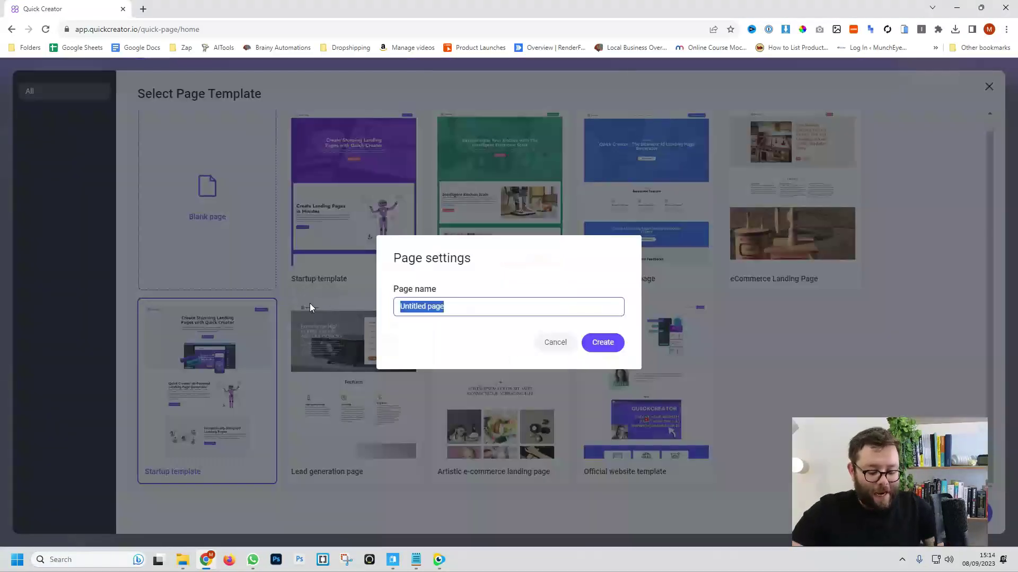
text(V)
key(BackSpace)
text(Brainy Automations)
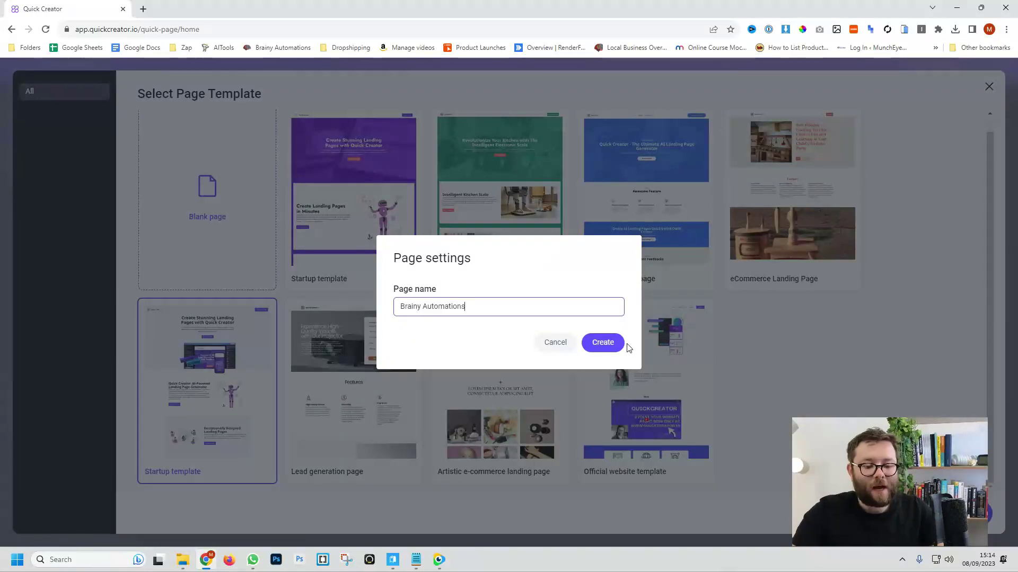
click(603, 342)
scroll(607, 330, down, 5)
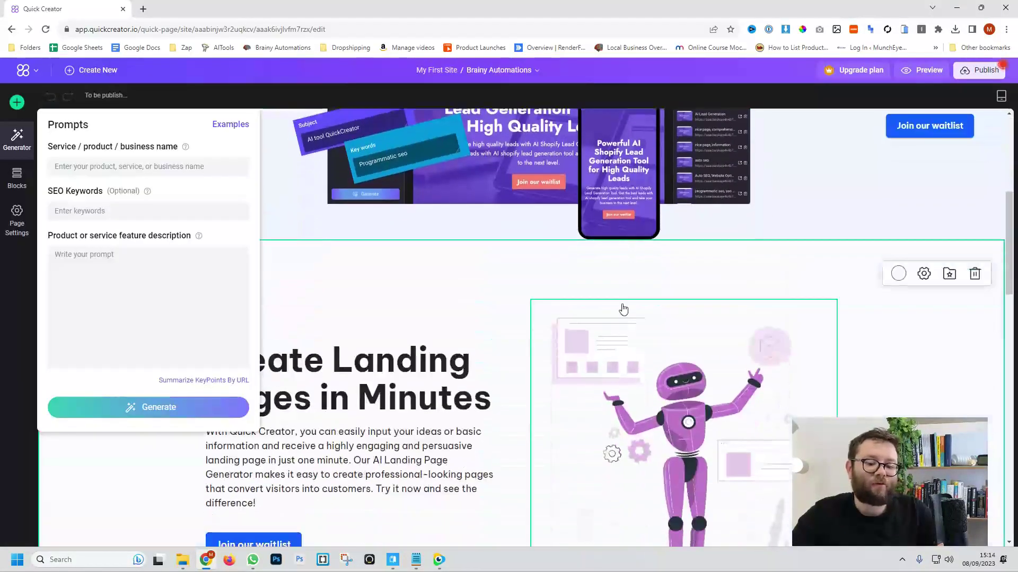
scroll(620, 325, down, 2)
scroll(633, 324, up, 3)
scroll(633, 323, up, 5)
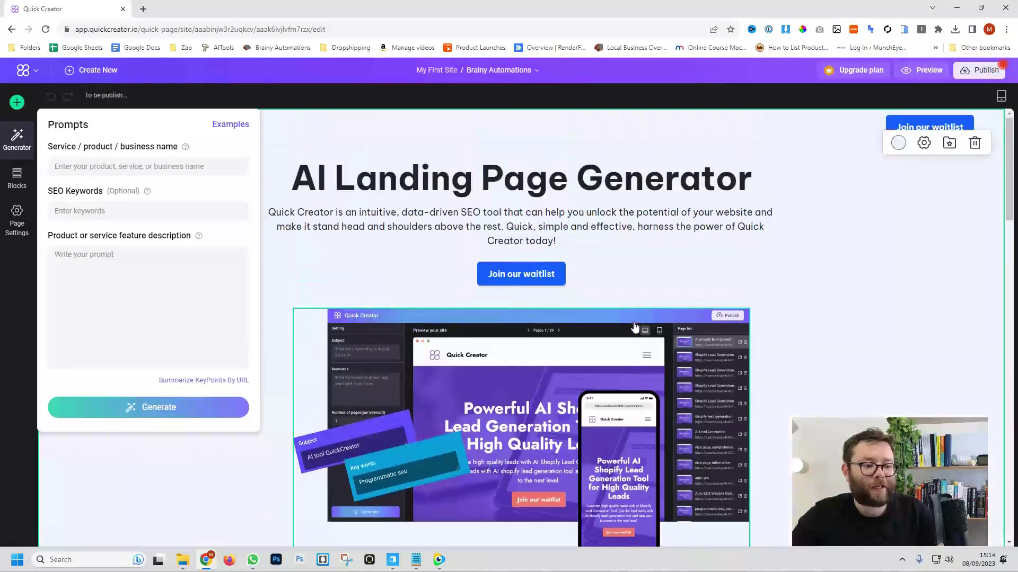
Enter business name 'Brainy Automations' and SEO keywords 'Nocode solutons, zapier automation' in the generator prompts.
click(148, 166)
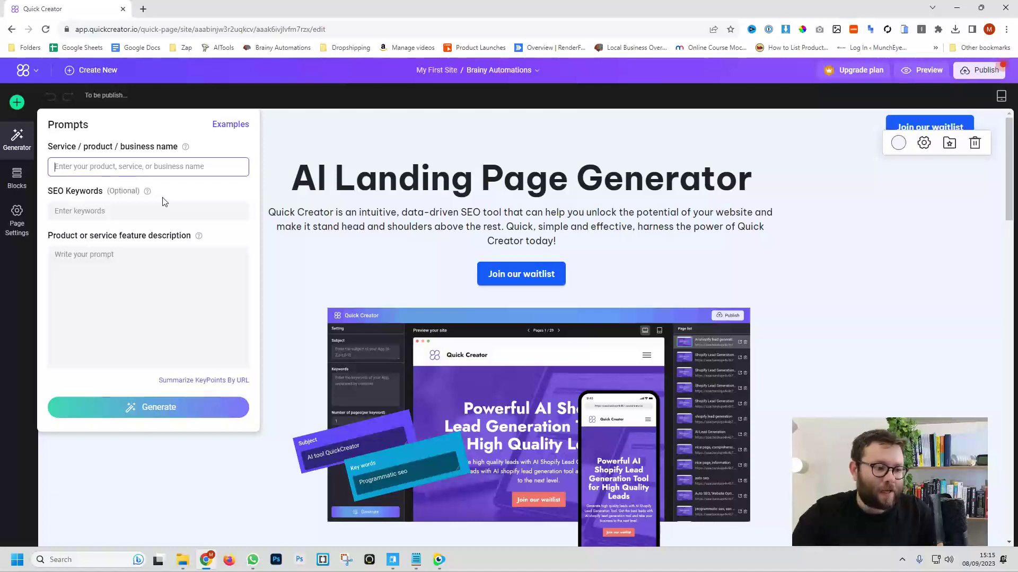
text(Brain)
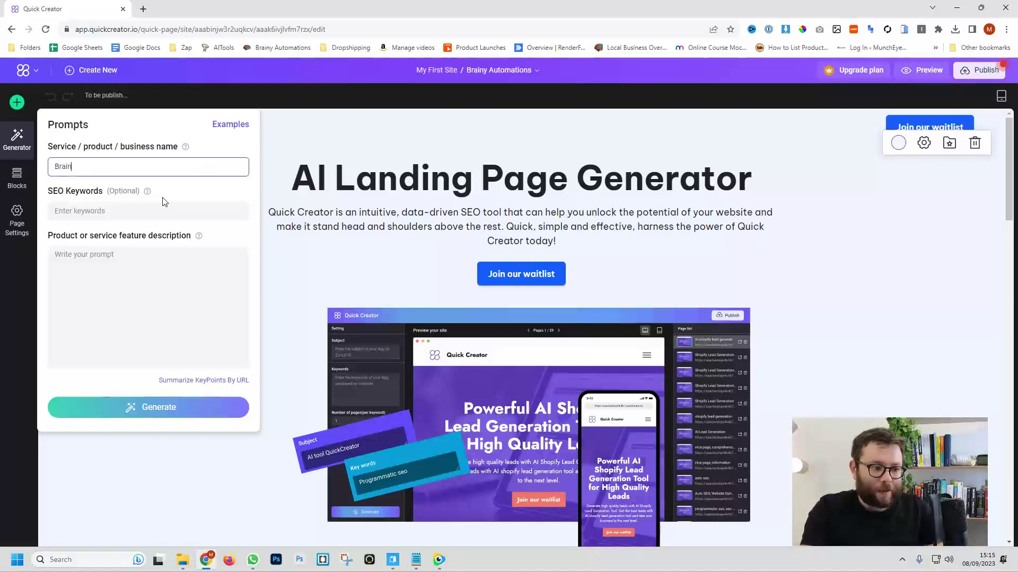
text(y Automations)
click(148, 211)
text(Nocode solut)
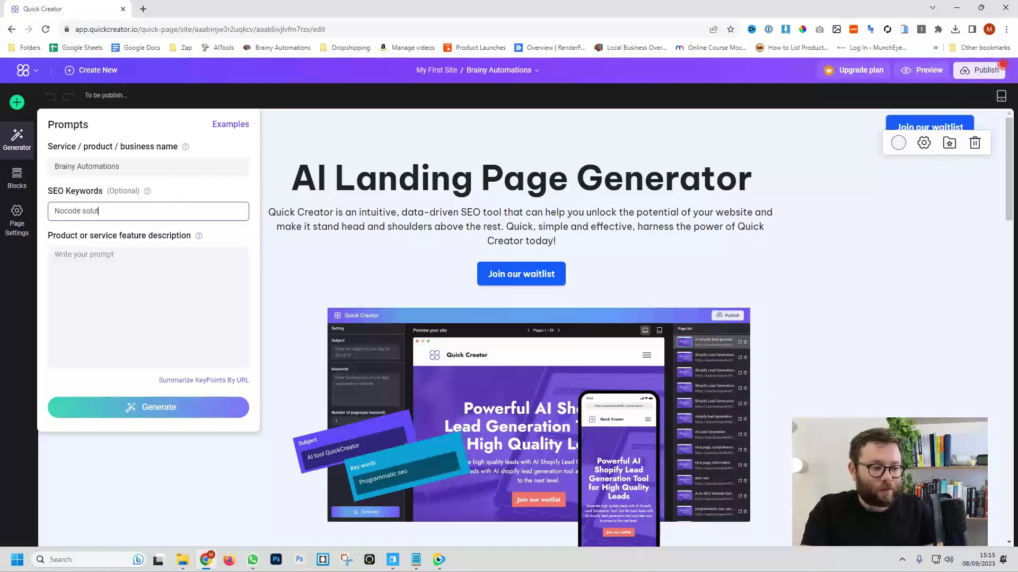
text(ons, zapier automation)
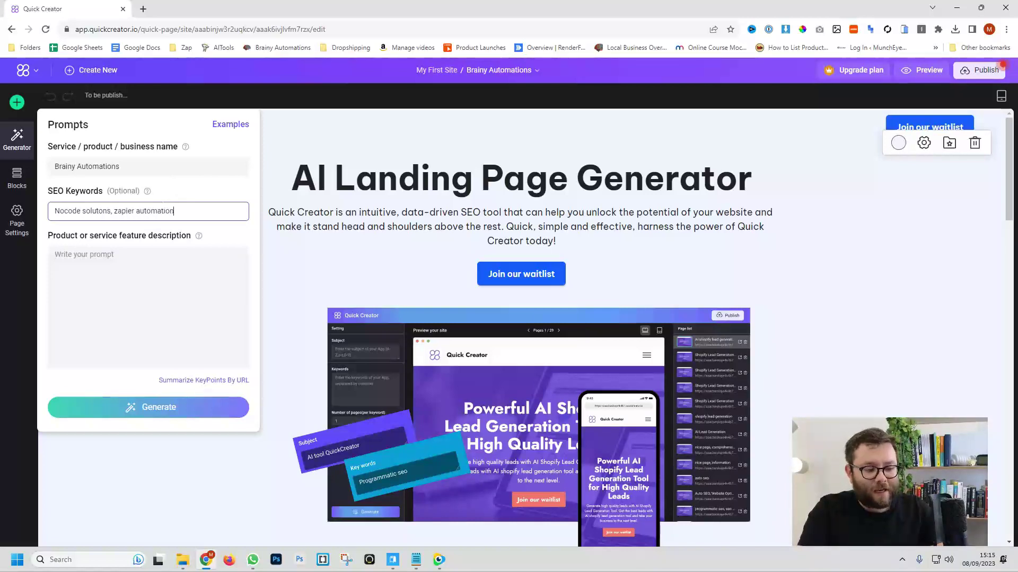
click(129, 266)
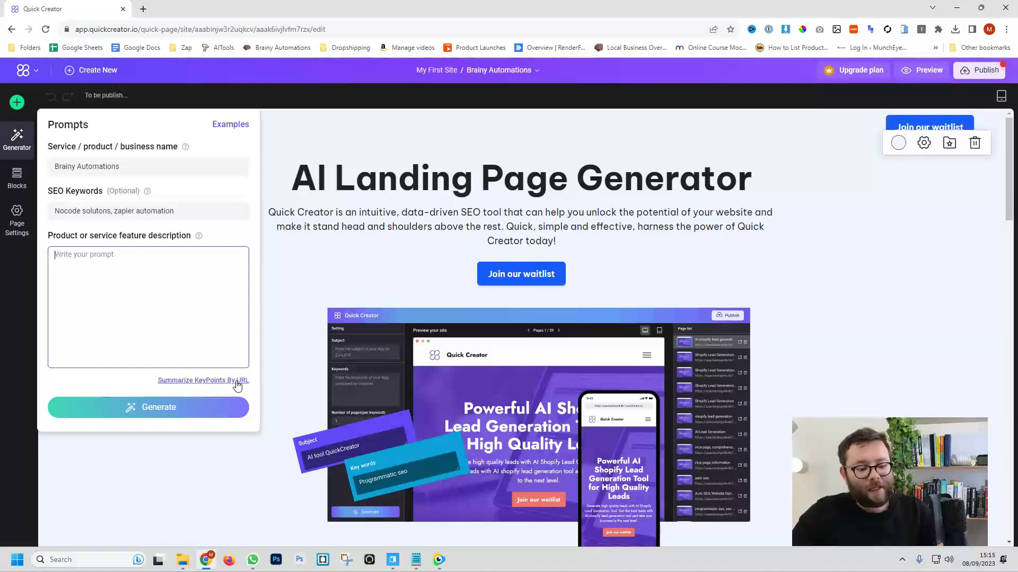
Summarize brainyautomations.com's key points by URL and copy the generated bullets.
click(204, 380)
click(104, 145)
text(https://brainyautomations.com)
drag(132, 144, 11, 159)
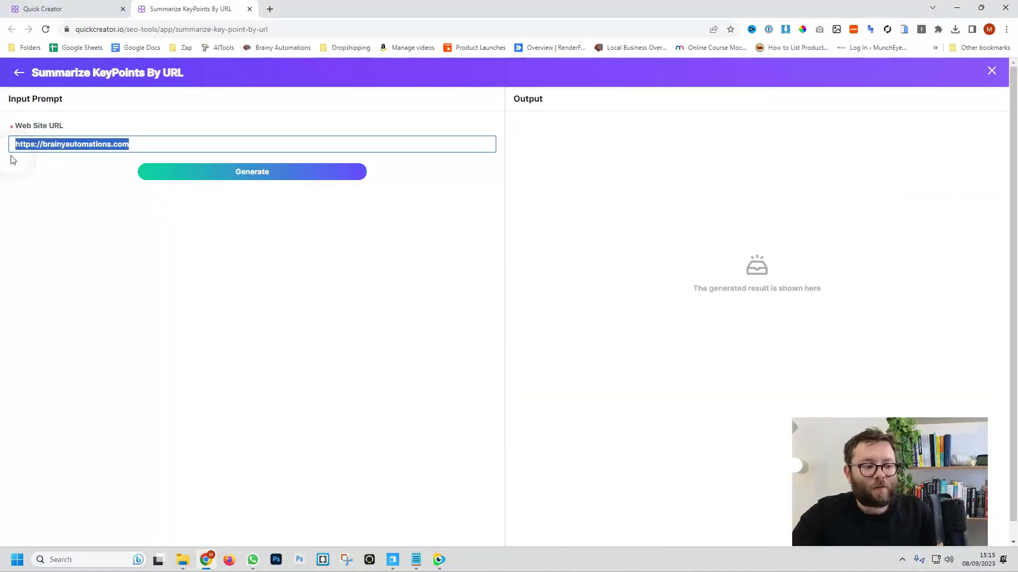
click(259, 175)
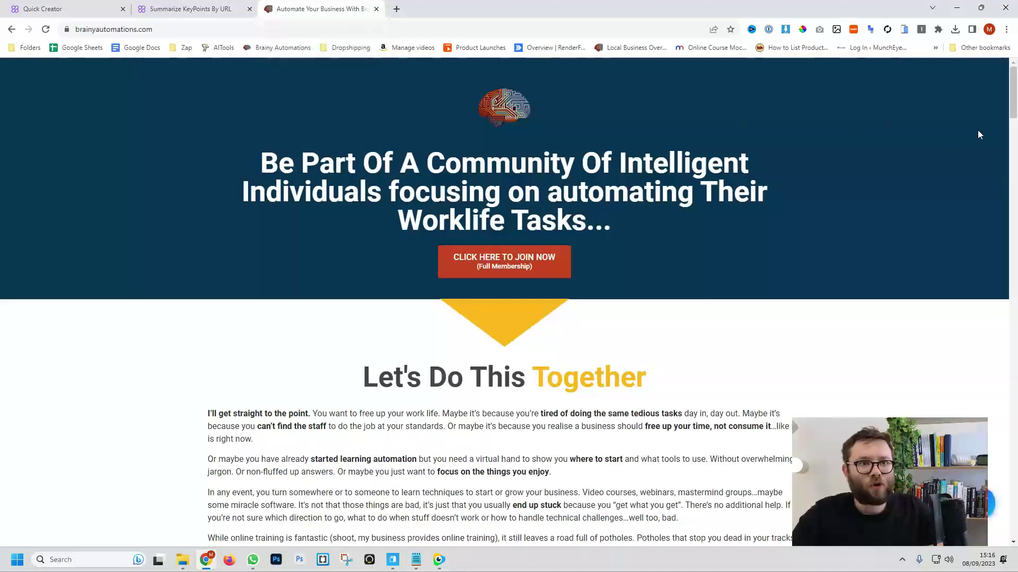
drag(1012, 99, 1013, 318)
key(ctrl+w)
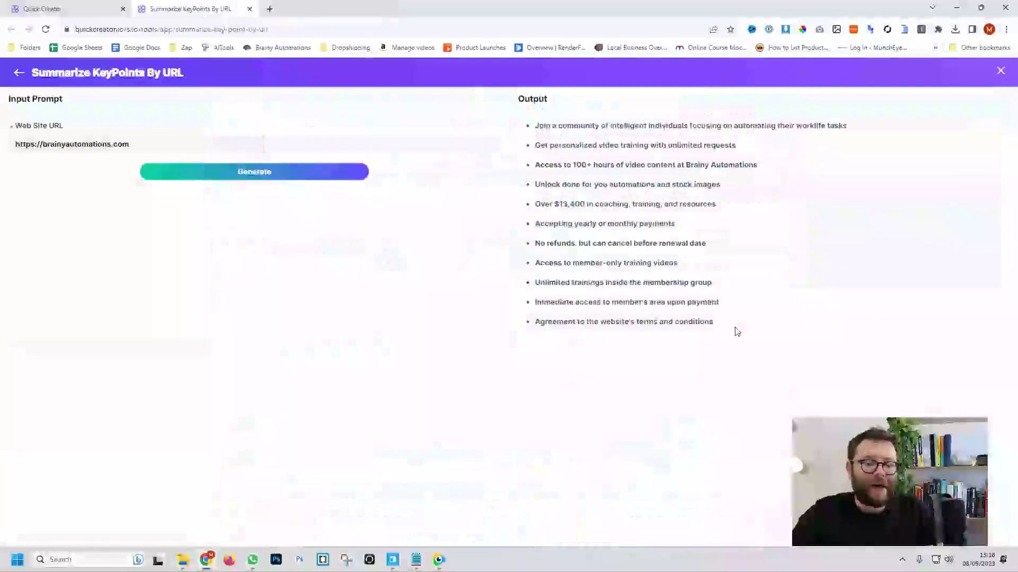
mouse_move(727, 325)
mouse_down()
mouse_move(522, 147)
mouse_move(520, 128)
mouse_up()
key(ctrl+c)
Paste the key points into the feature description and generate the Brainy Automations page.
click(249, 9)
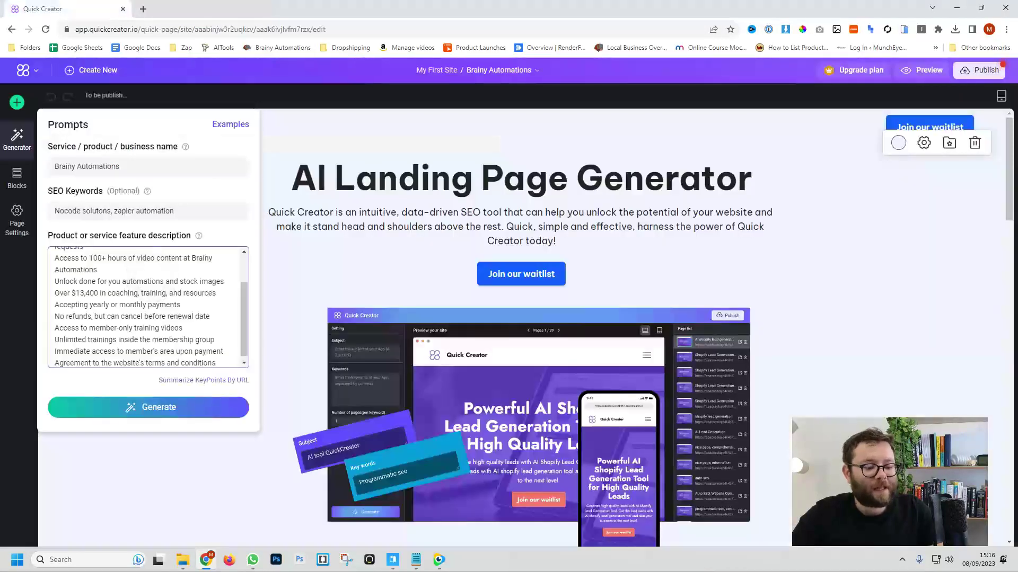
click(191, 408)
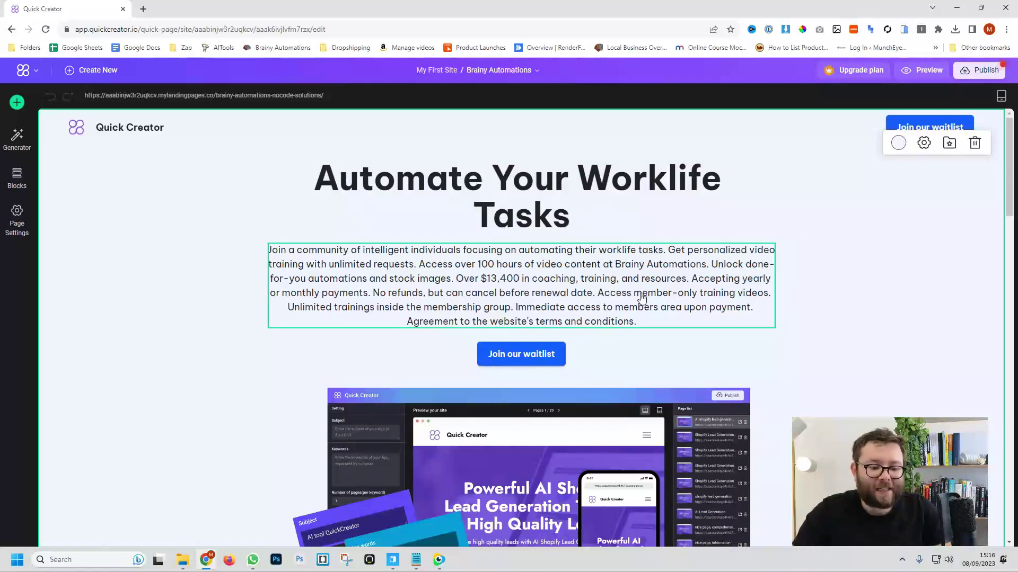
scroll(541, 287, down, 5)
scroll(319, 262, down, 2)
scroll(350, 214, down, 4)
scroll(508, 239, down, 5)
scroll(557, 262, down, 3)
scroll(684, 306, down, 4)
scroll(254, 247, up, 6)
scroll(357, 362, up, 2)
scroll(358, 364, up, 3)
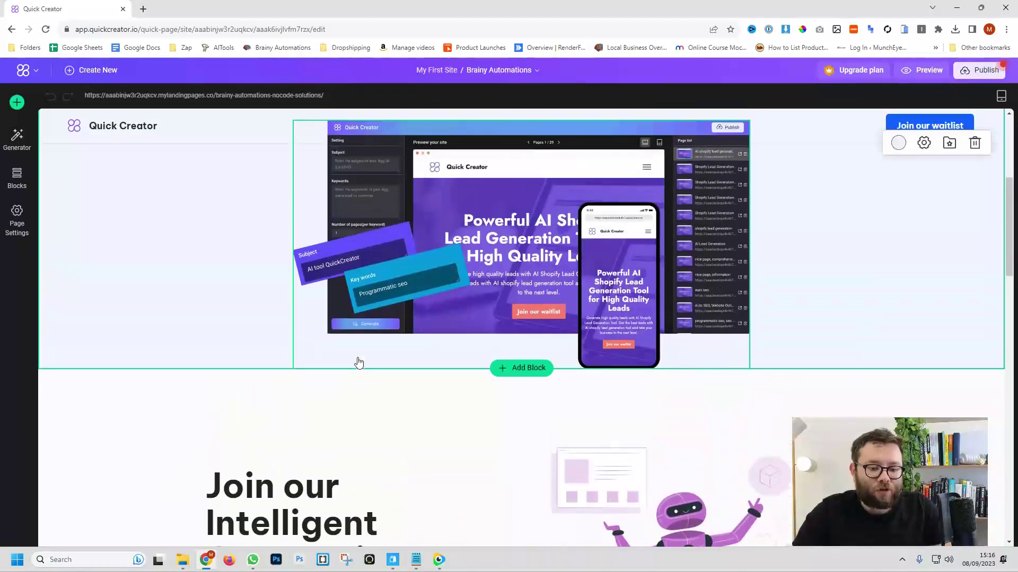
scroll(358, 363, up, 3)
scroll(359, 364, up, 3)
scroll(357, 358, up, 2)
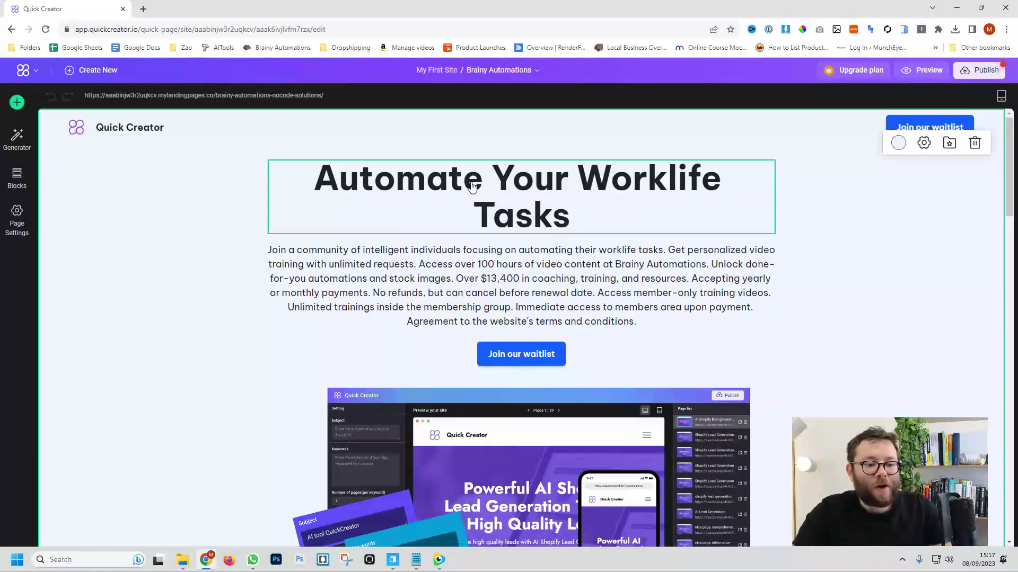
Inspect the hero paragraph's text styles and the hero block settings without changes.
click(630, 318)
click(468, 278)
click(493, 225)
click(586, 284)
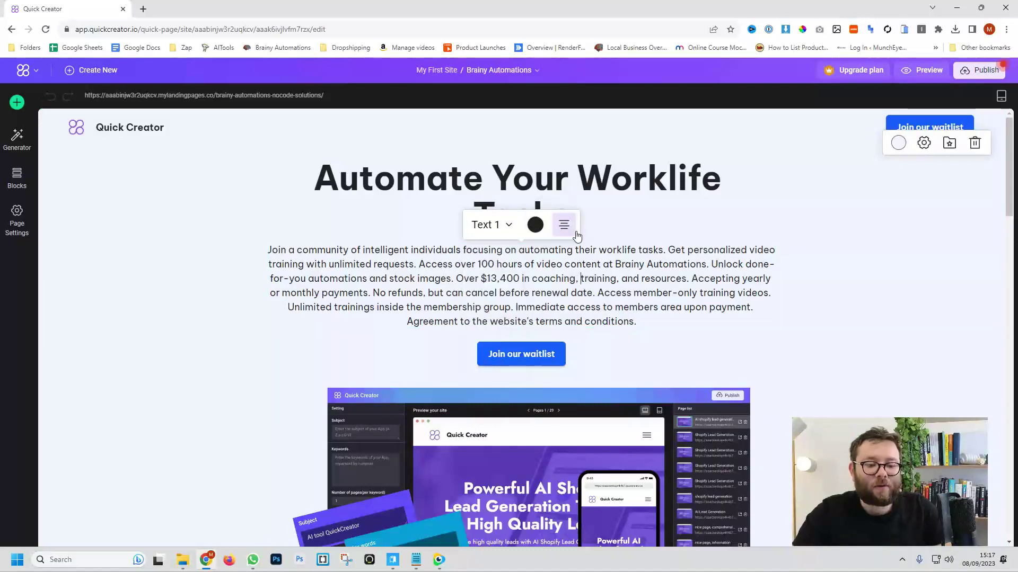
click(923, 143)
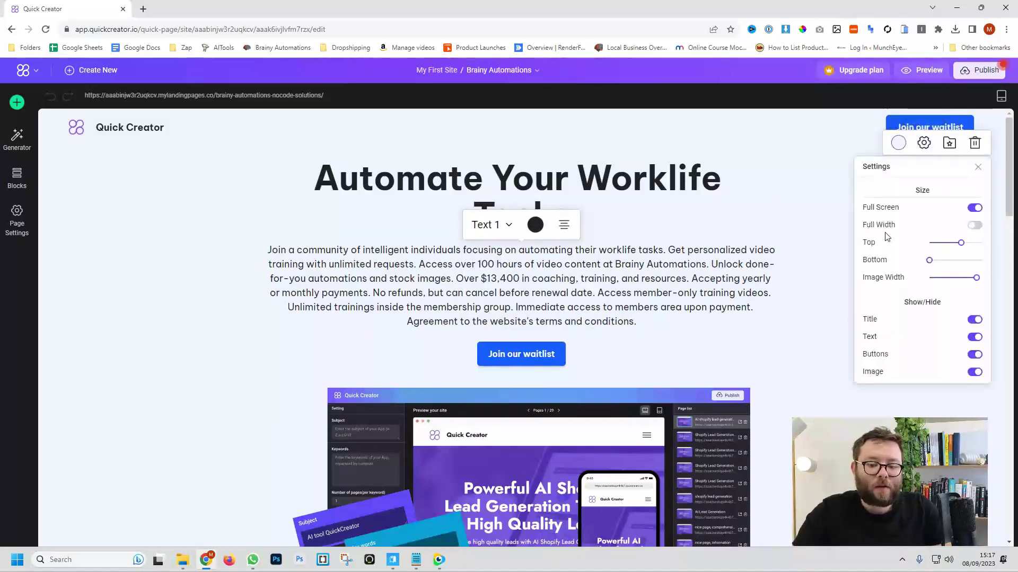
scroll(903, 246, down, 1)
scroll(895, 339, up, 1)
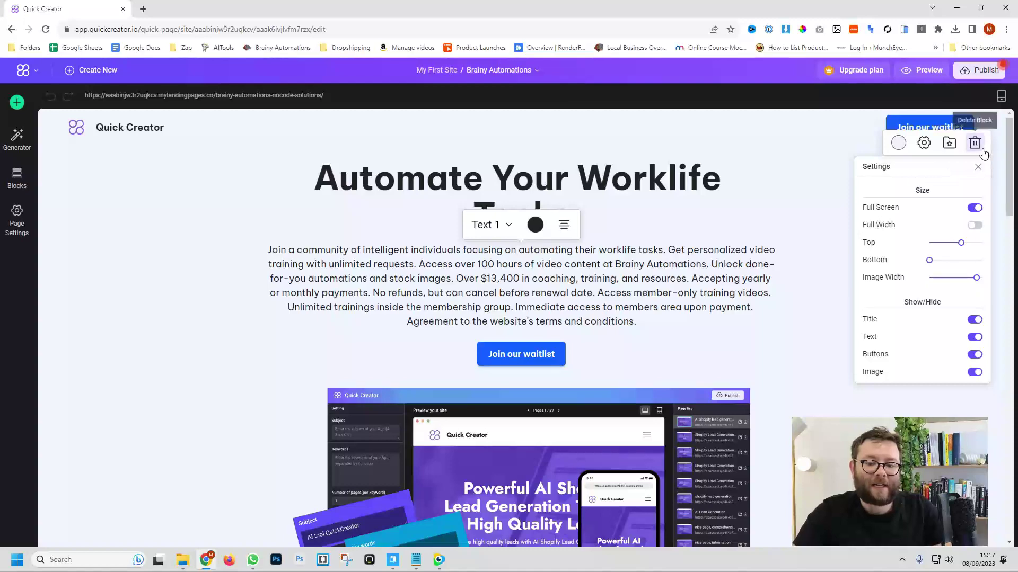
click(811, 260)
scroll(811, 257, down, 5)
scroll(811, 257, down, 4)
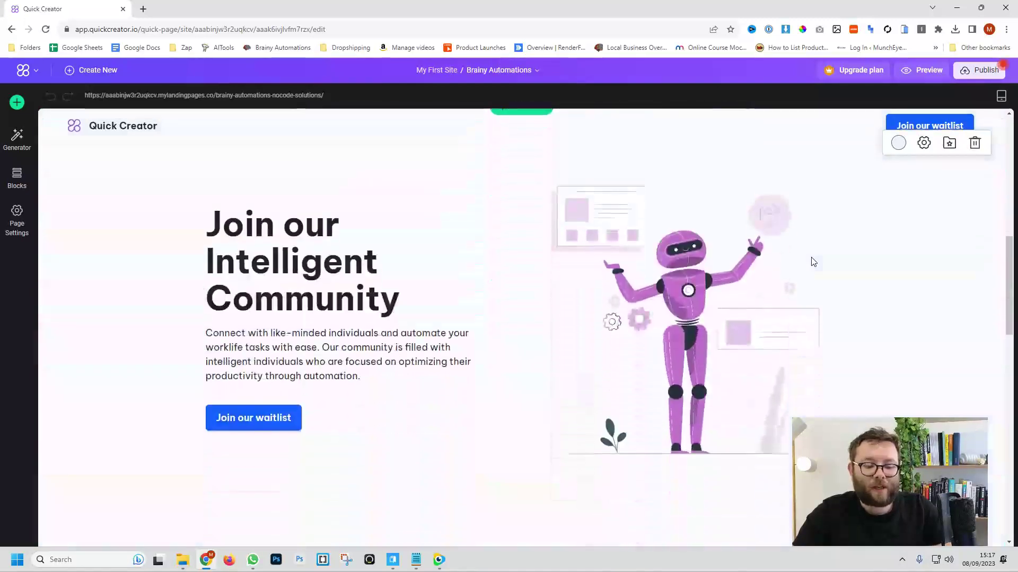
scroll(813, 262, down, 5)
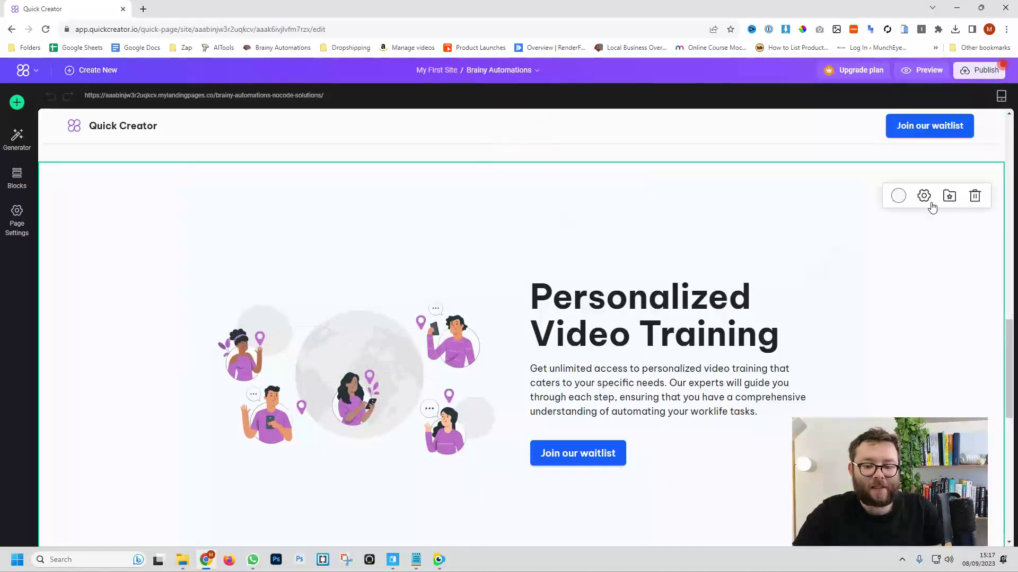
Delete the Personalized Video Training block, check the waitlist button, and view the mobile layout.
click(977, 196)
click(977, 197)
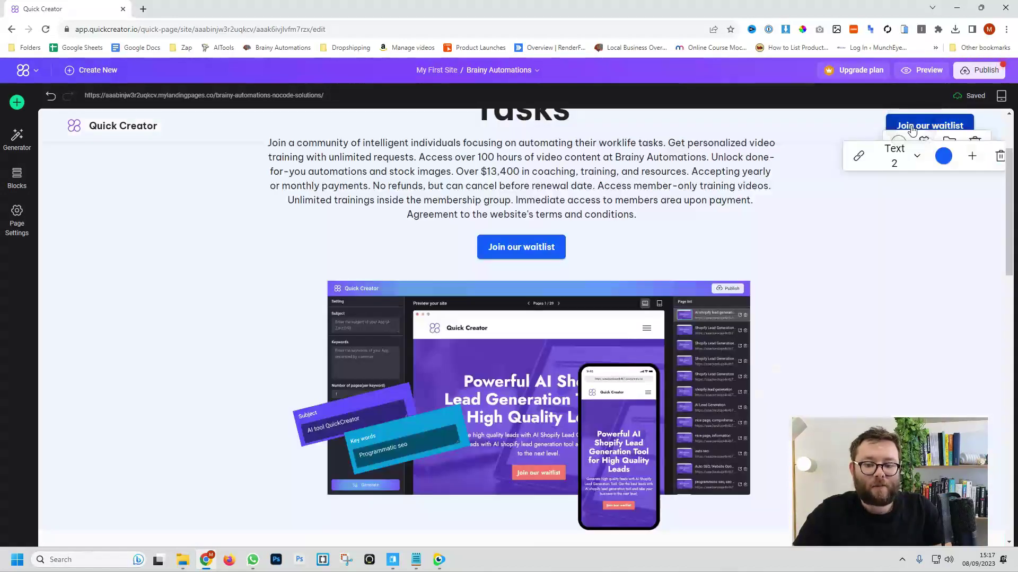
click(859, 156)
click(594, 407)
click(1002, 95)
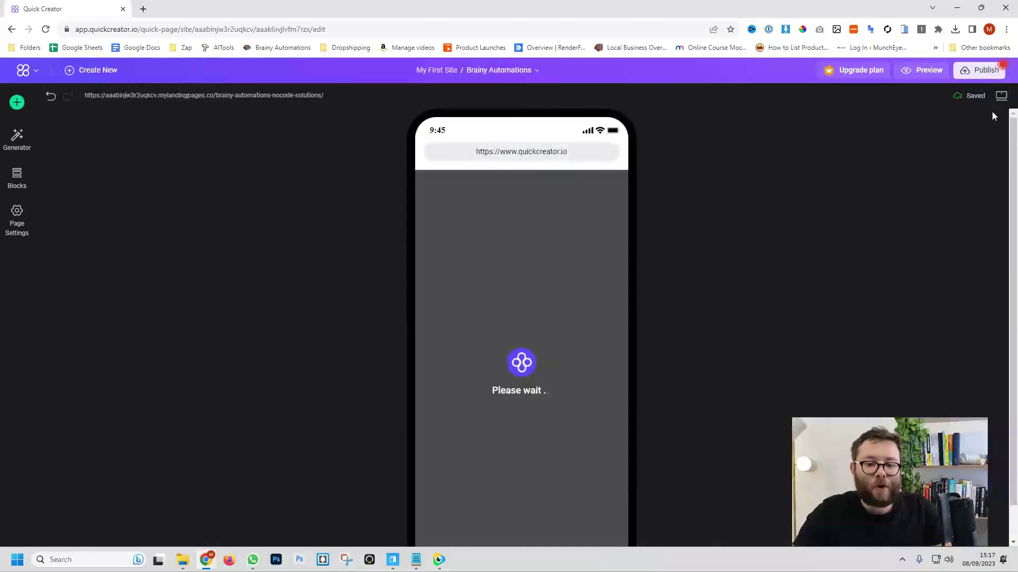
scroll(604, 233, down, 5)
scroll(573, 222, down, 5)
scroll(517, 238, down, 5)
scroll(478, 263, down, 3)
scroll(477, 263, up, 5)
scroll(517, 239, up, 5)
Return to the desktop layout and look through the full-page preview, then close it.
click(1000, 96)
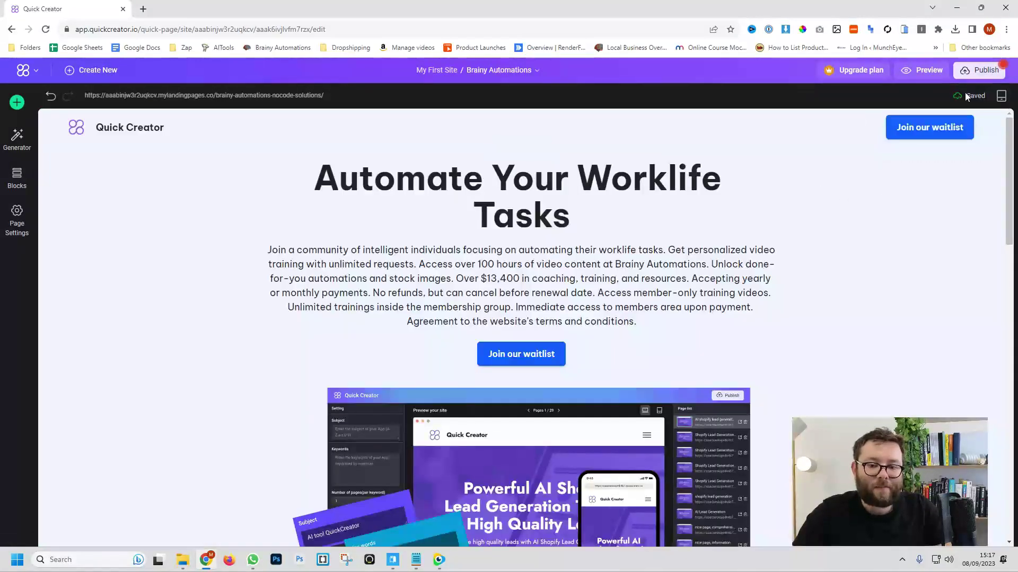
click(922, 70)
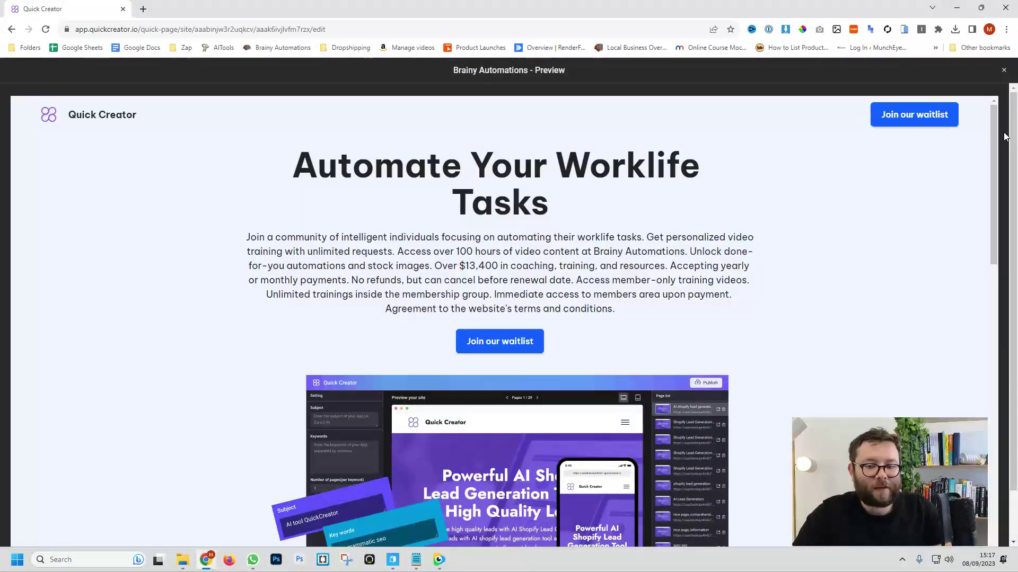
scroll(986, 239, down, 5)
scroll(1002, 279, down, 5)
drag(1009, 292, 1011, 461)
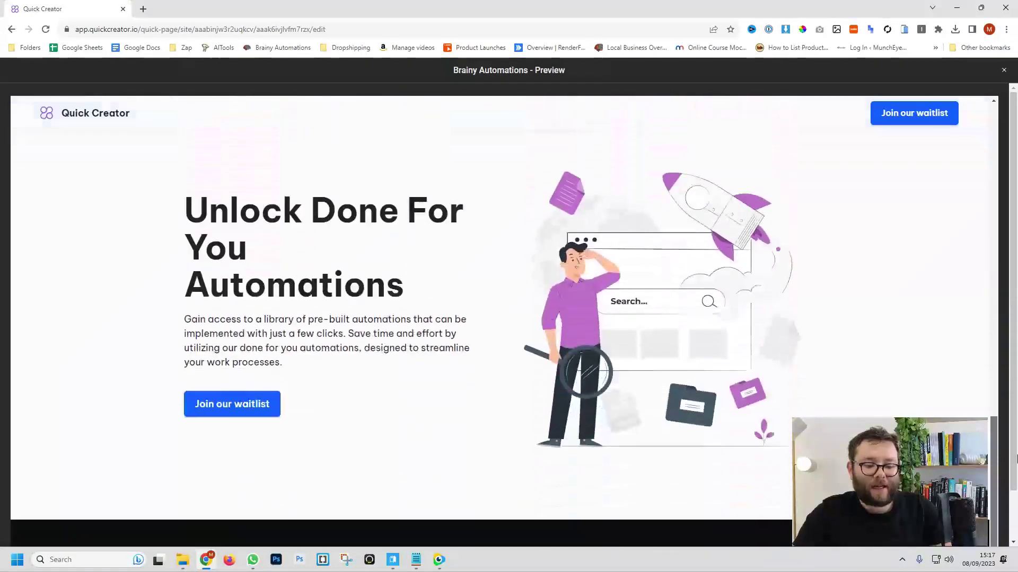
key(Escape)
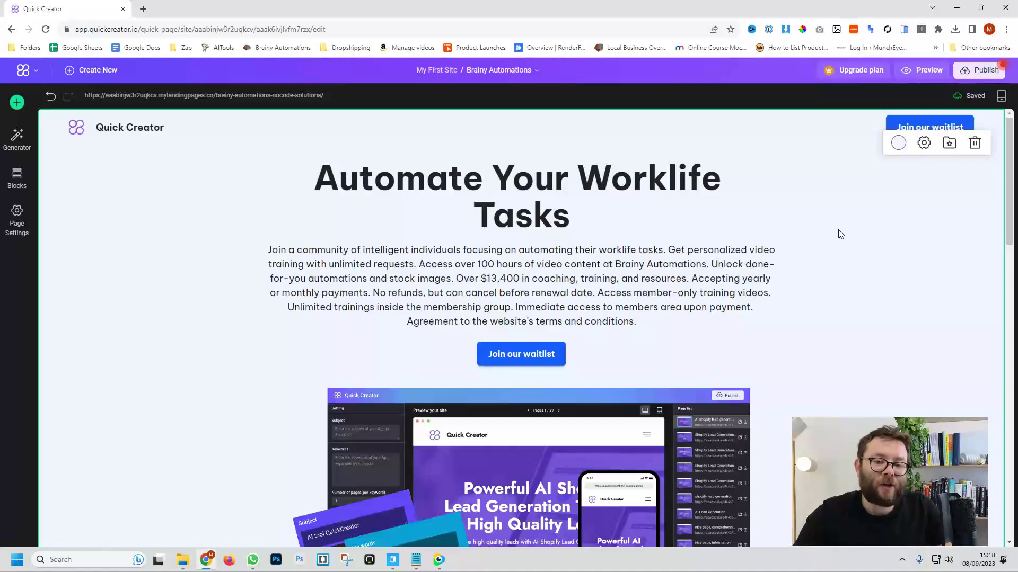
mouse_move(510, 127)
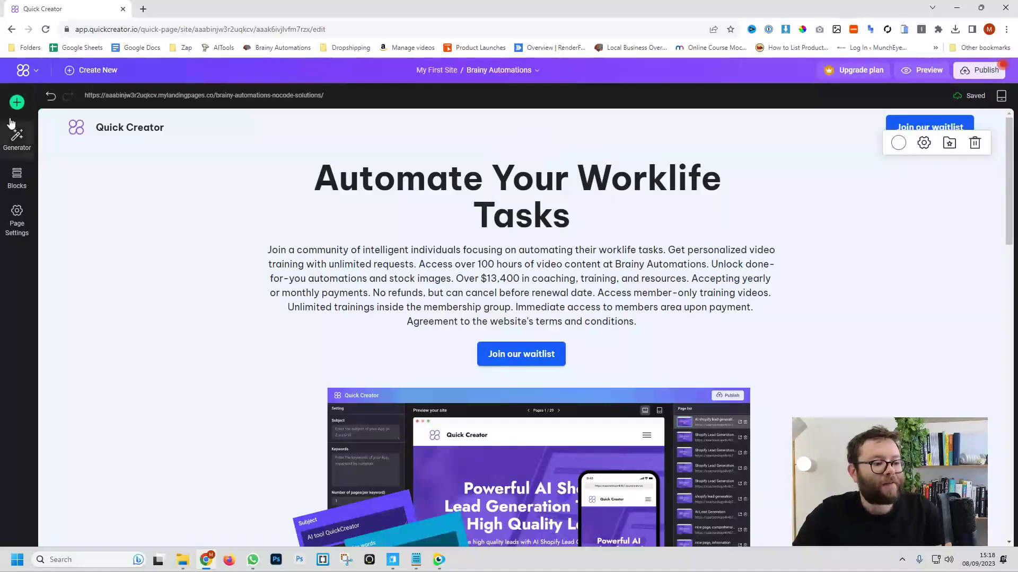
Add a Video Popup block with the YouTube introduction to the bottom of the page.
click(17, 102)
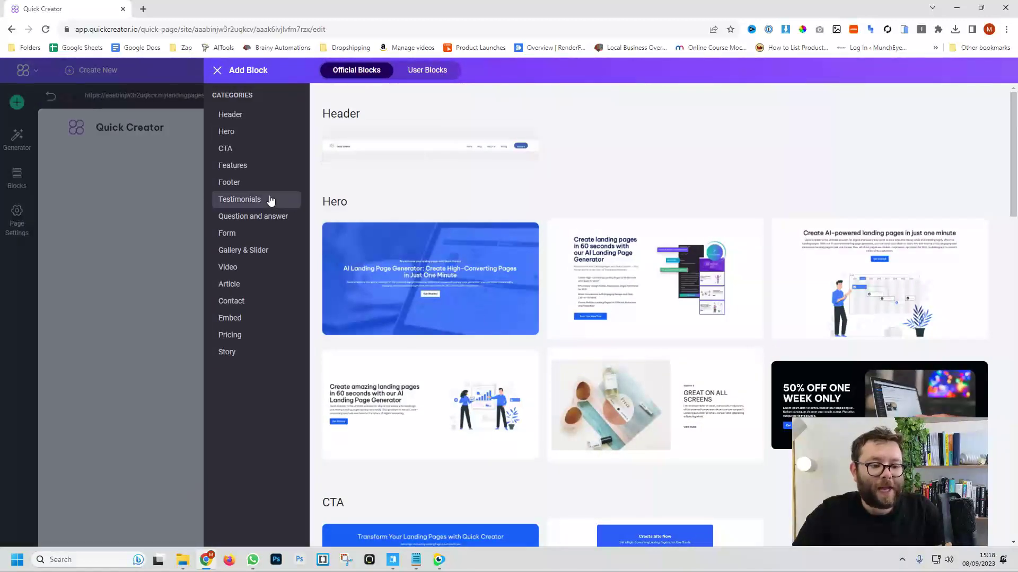
click(239, 199)
click(229, 284)
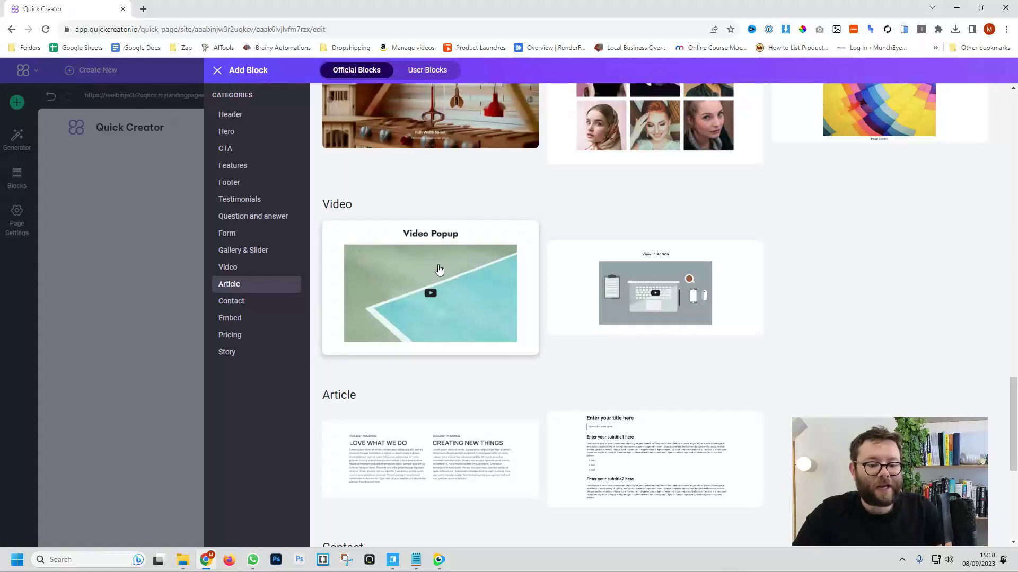
click(445, 275)
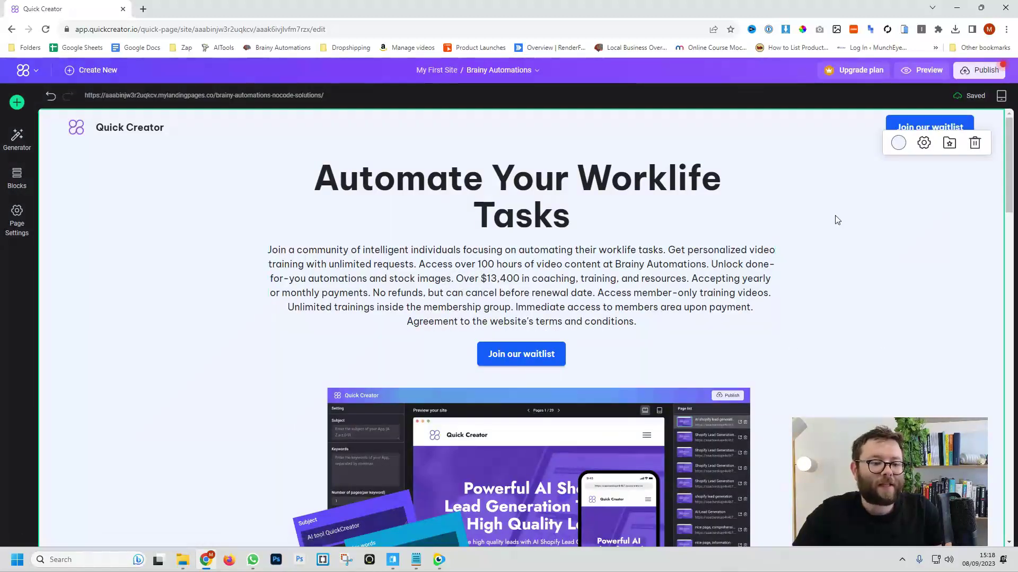
scroll(380, 321, down, 10)
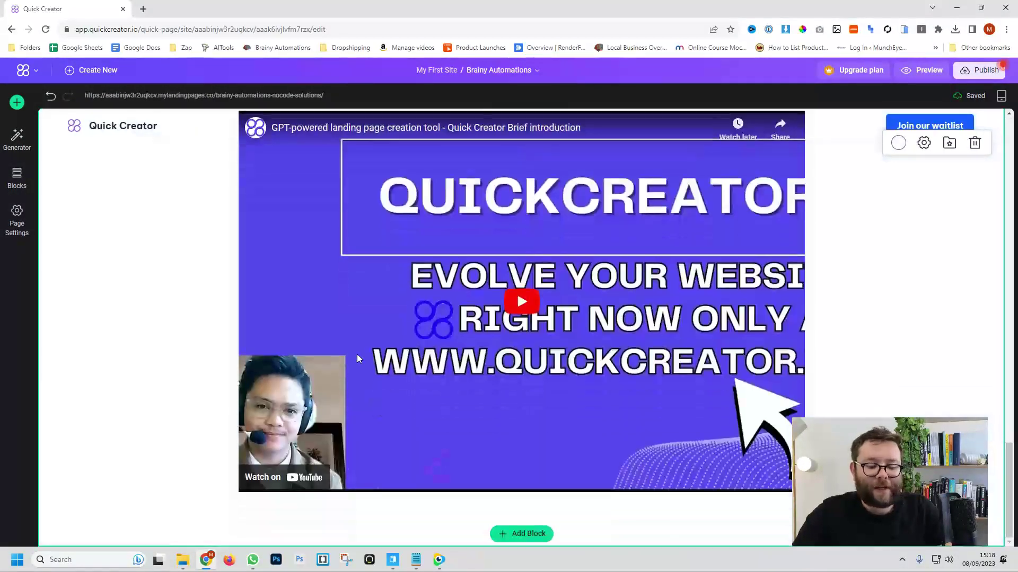
scroll(380, 320, up, 2)
scroll(690, 390, up, 1)
scroll(690, 391, up, 2)
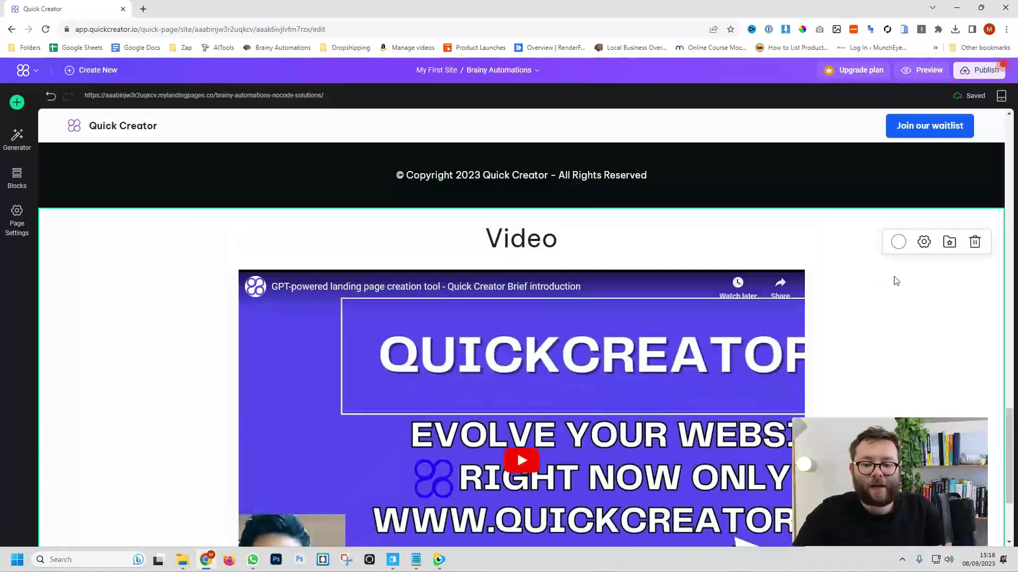
click(923, 243)
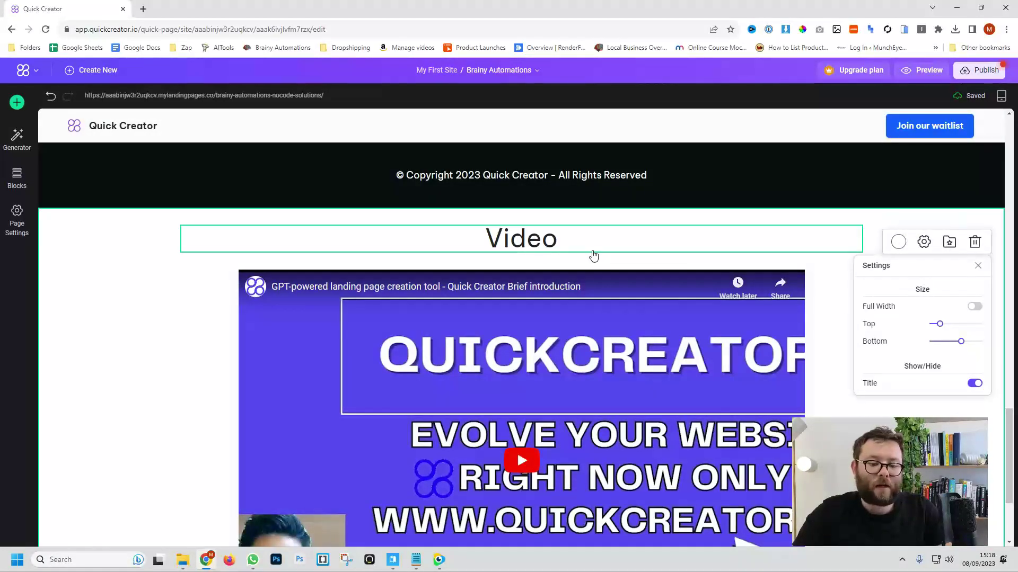
Drag the Video block in the Blocks list to sit above Join our Intelligent Community.
click(20, 185)
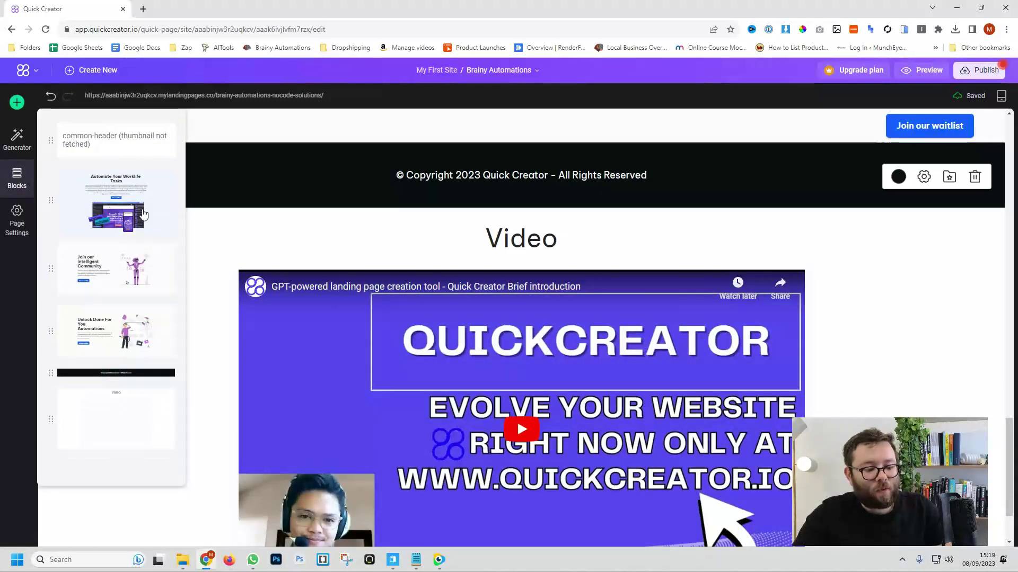
click(111, 422)
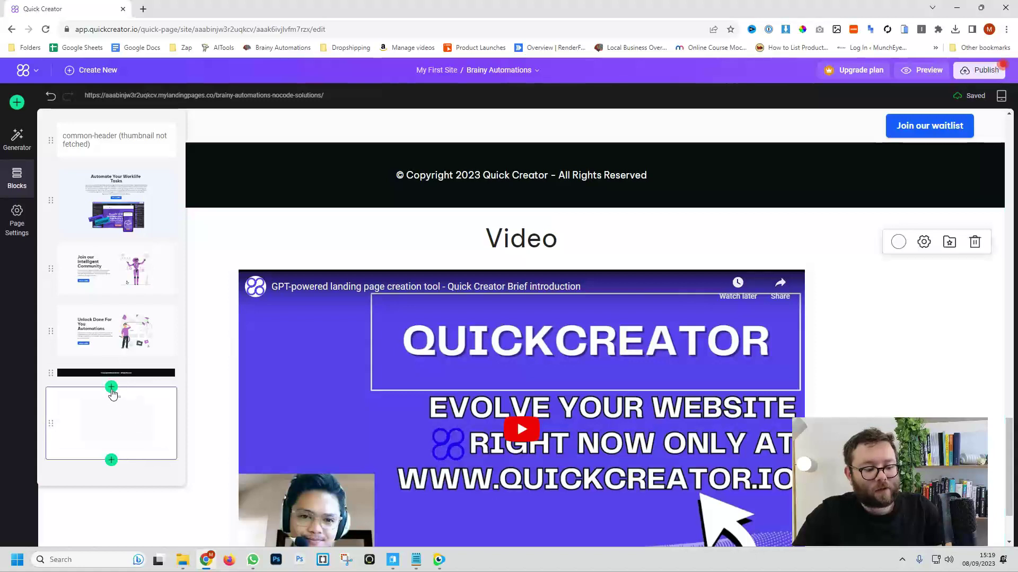
click(111, 388)
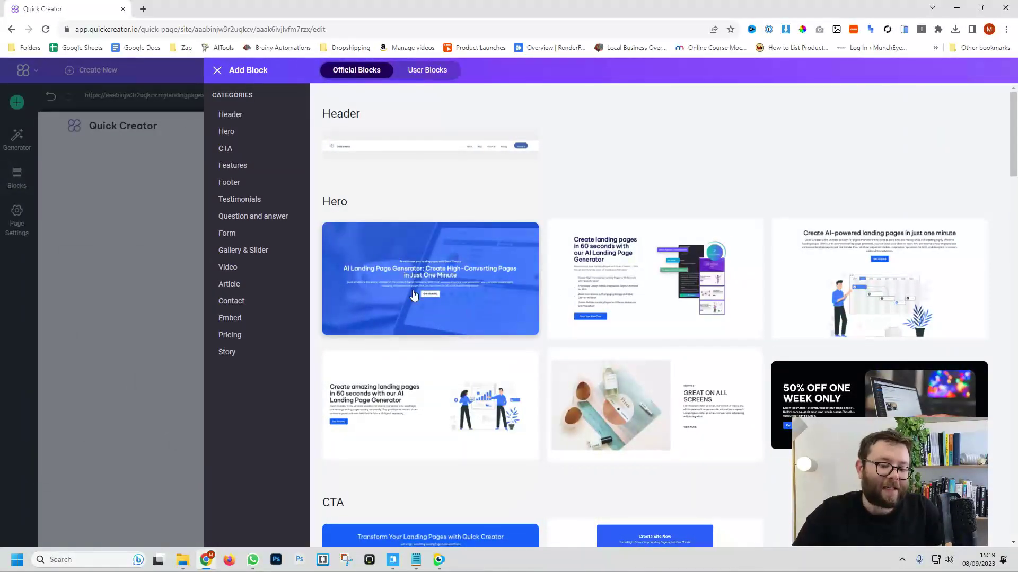
click(64, 220)
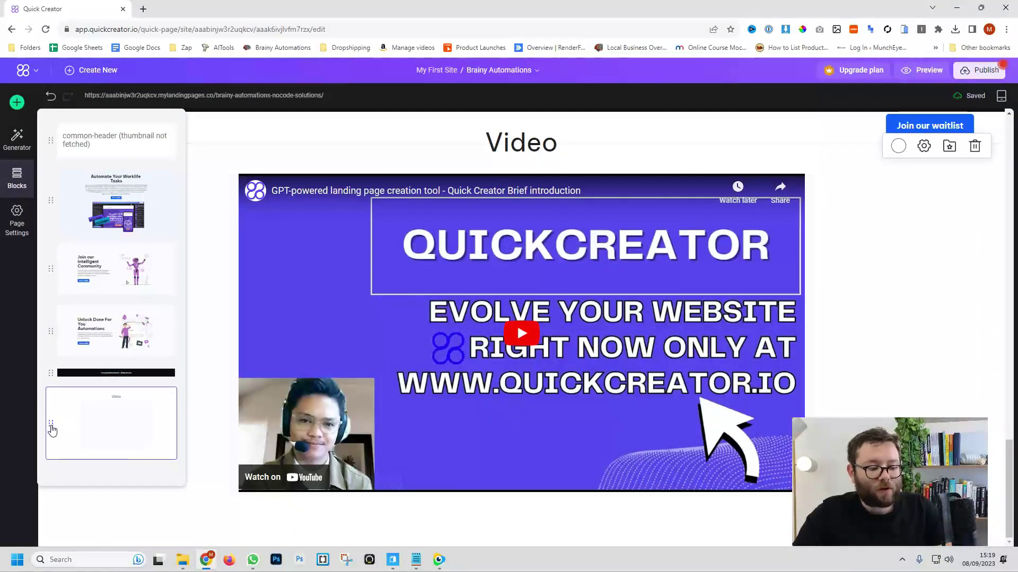
drag(52, 429, 56, 278)
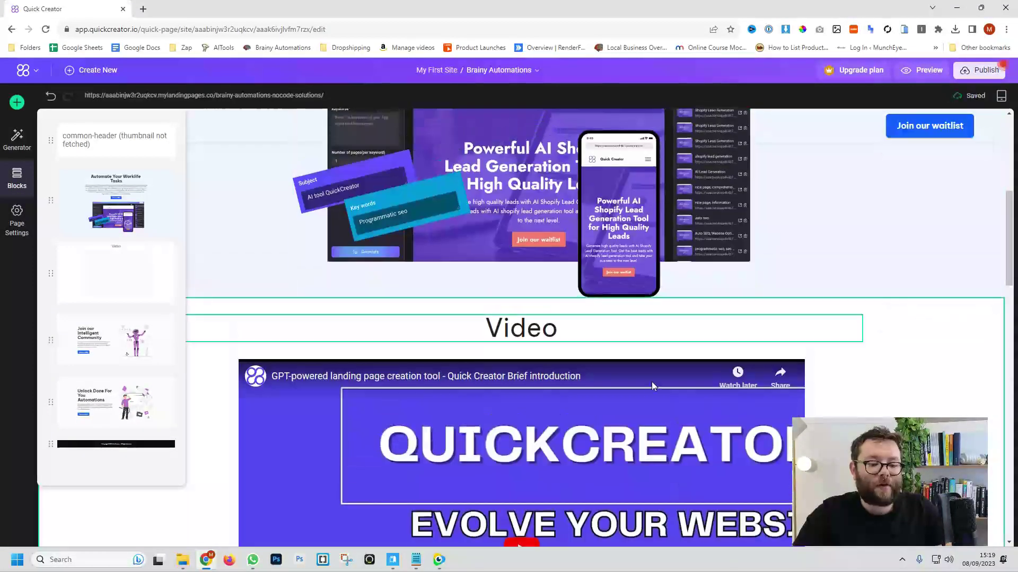
scroll(410, 293, up, 8)
Review the page's SEO settings and select its full description text.
click(16, 217)
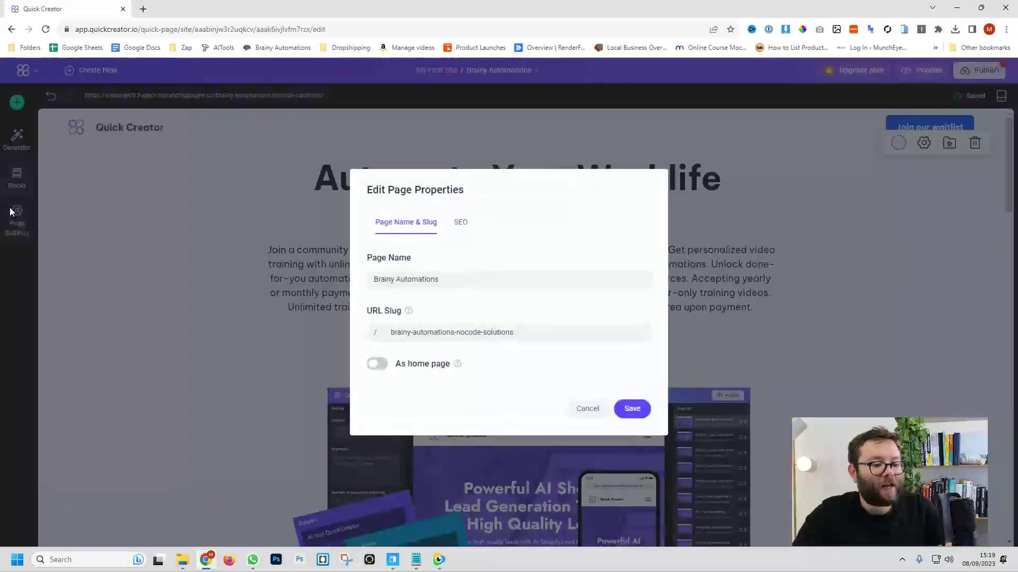
click(462, 223)
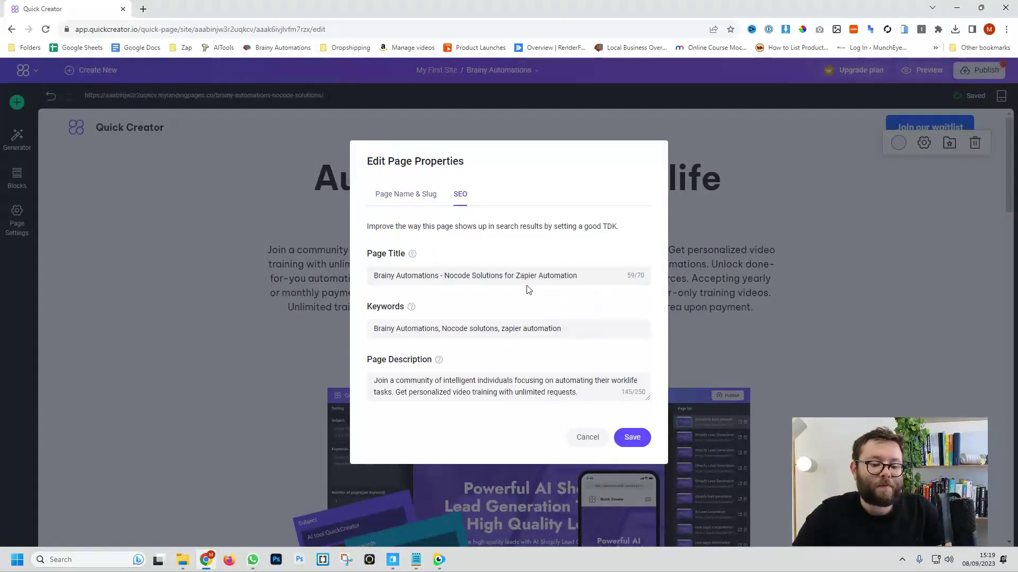
click(457, 328)
triple_click(491, 380)
key(Escape)
Publish the Brainy Automations page, copy its URL and visit the live site.
click(984, 70)
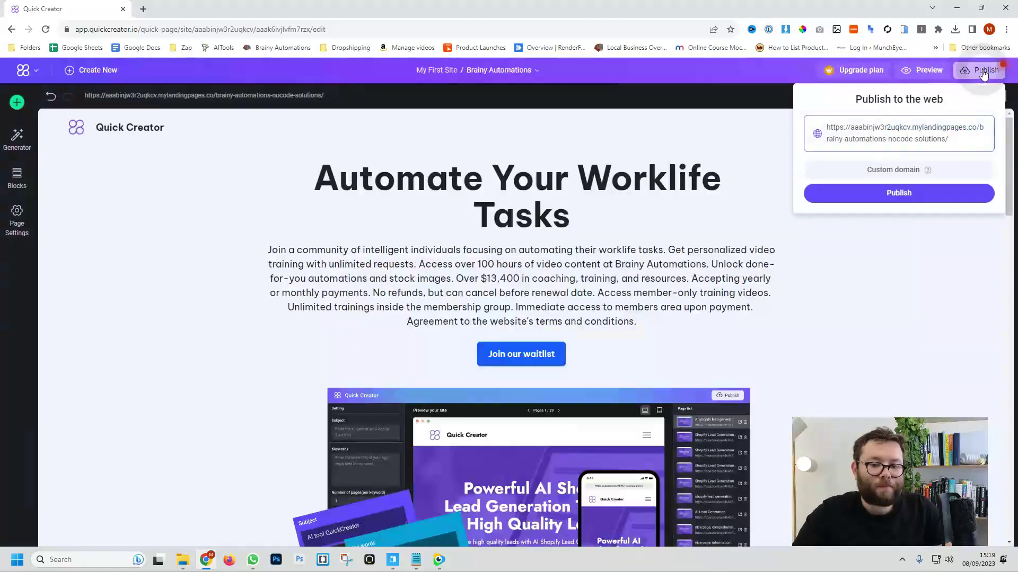
click(899, 193)
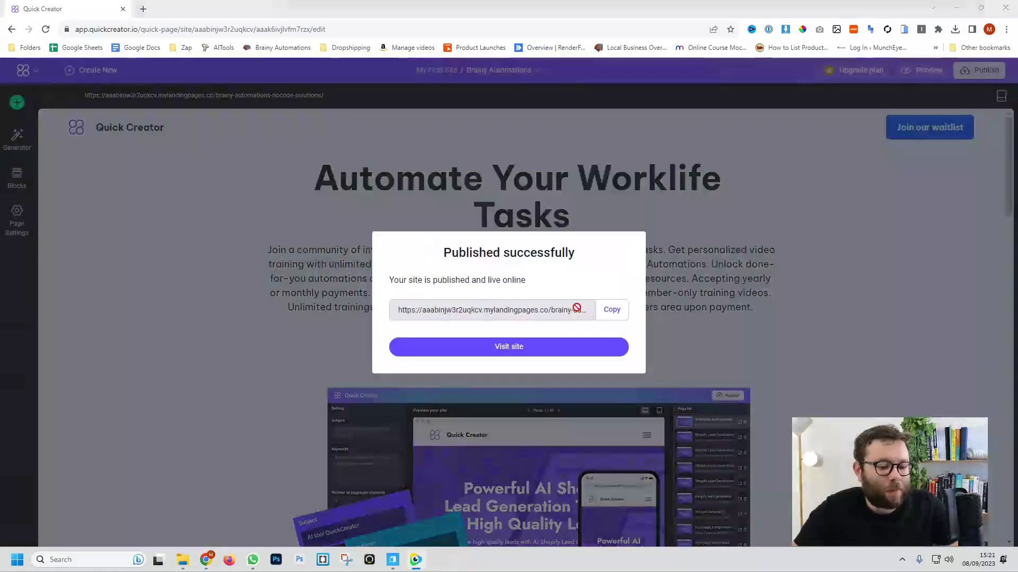
click(612, 311)
click(556, 347)
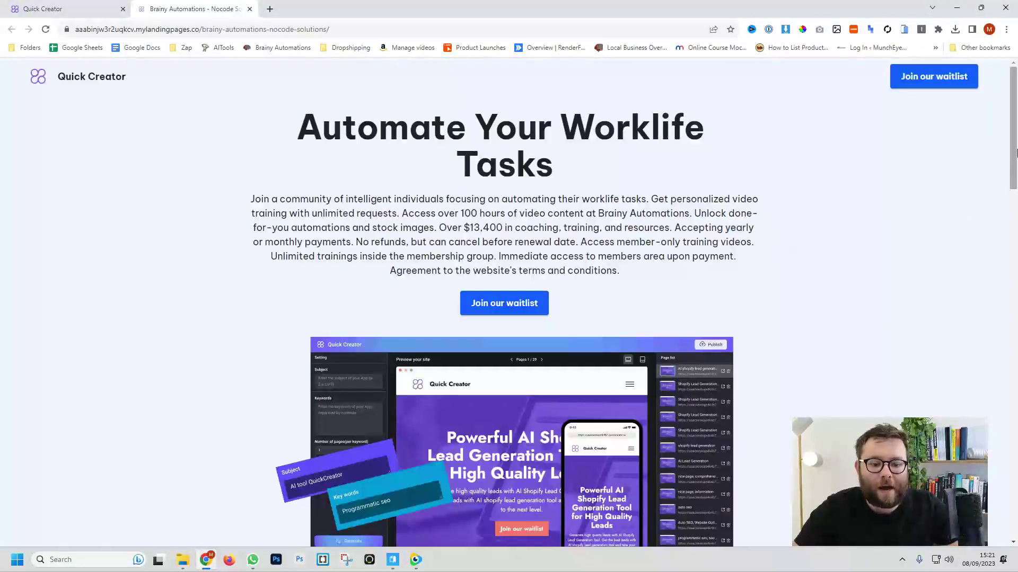
drag(1014, 128, 1014, 477)
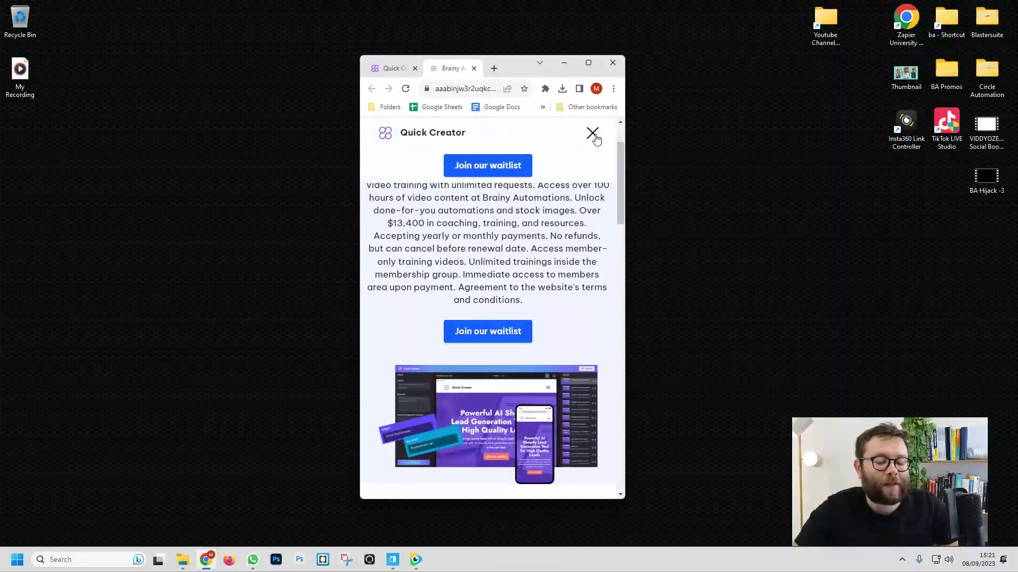
Close the live site's mobile menu and restore the window to full size.
click(592, 134)
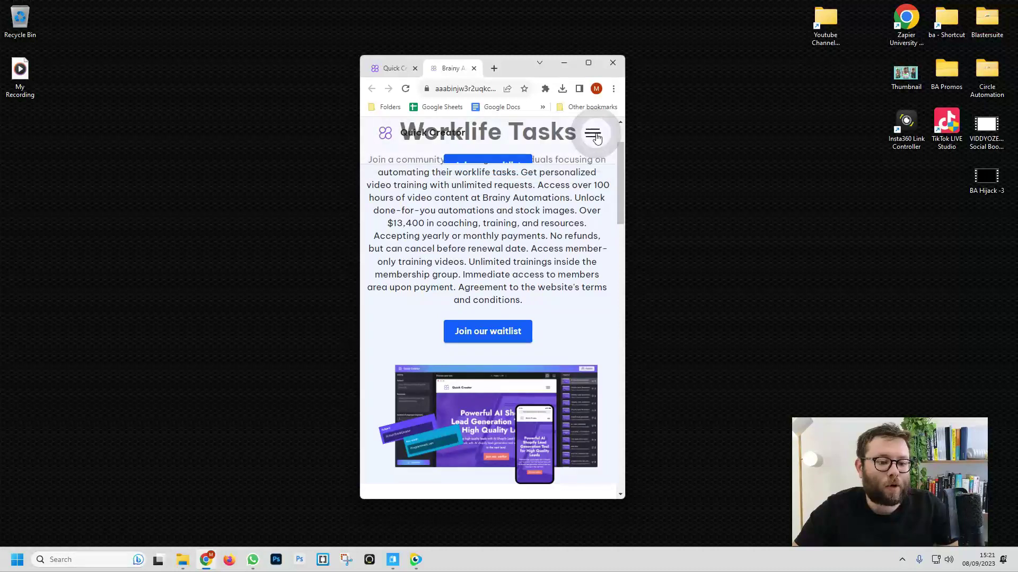
click(589, 65)
click(499, 70)
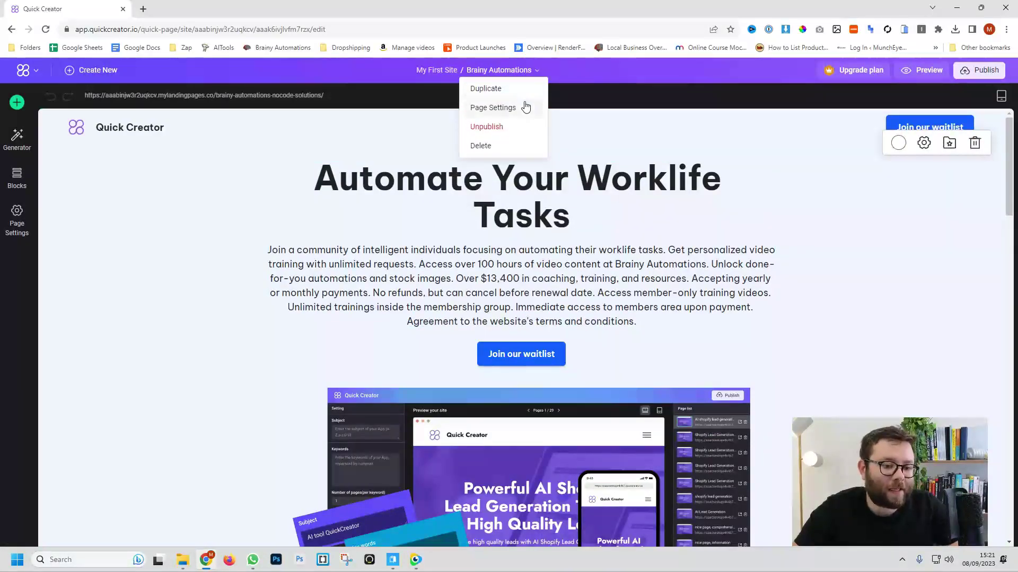
Close the page options and open the App Center from the logo menu.
click(36, 75)
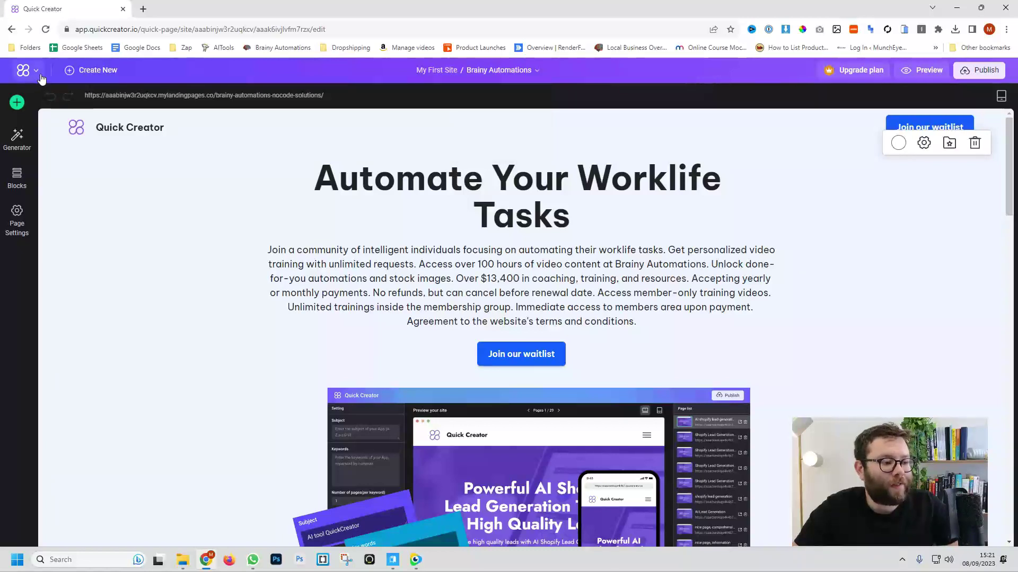
click(26, 72)
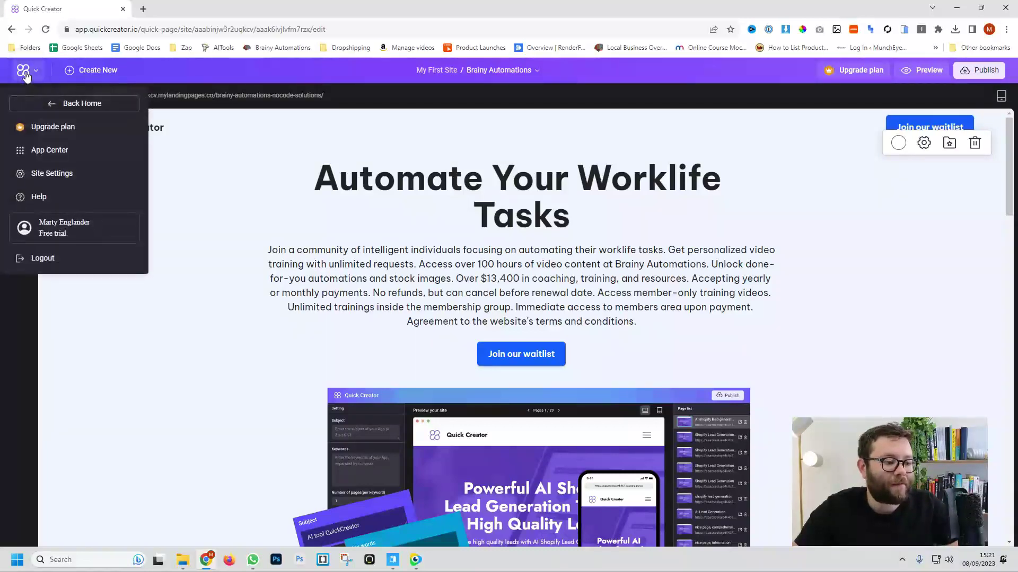
click(50, 149)
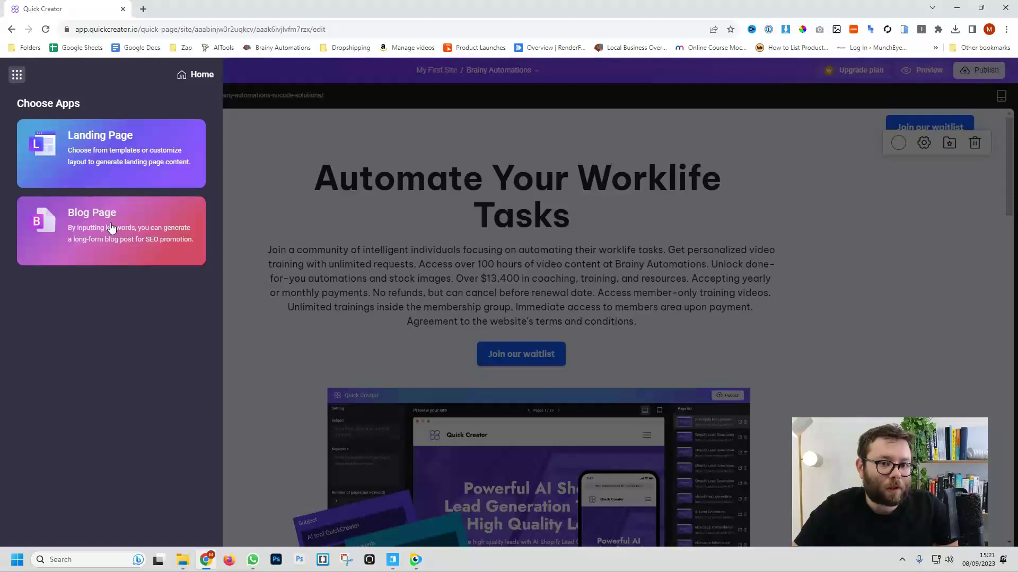
Switch to the Blog Page app and view its empty blog pages list.
click(112, 229)
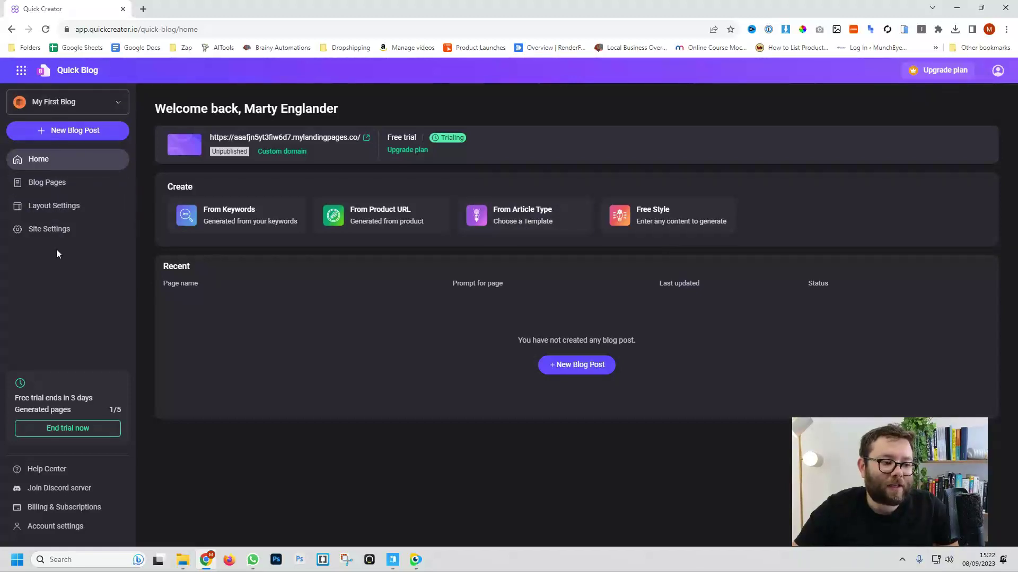
click(47, 184)
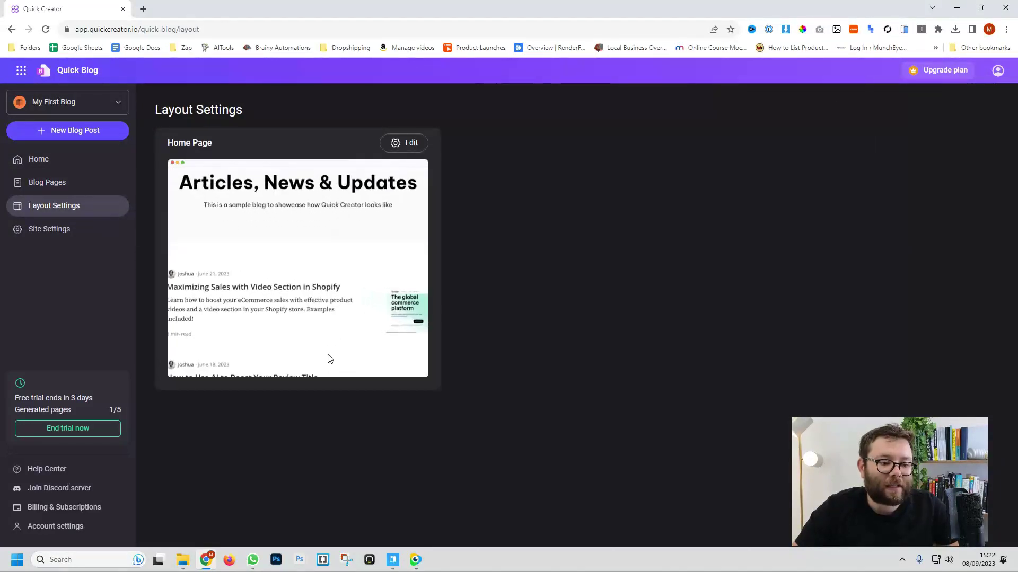
Edit the blog Home Page and preview it.
click(399, 146)
scroll(636, 366, down, 5)
scroll(636, 367, down, 4)
scroll(559, 396, up, 3)
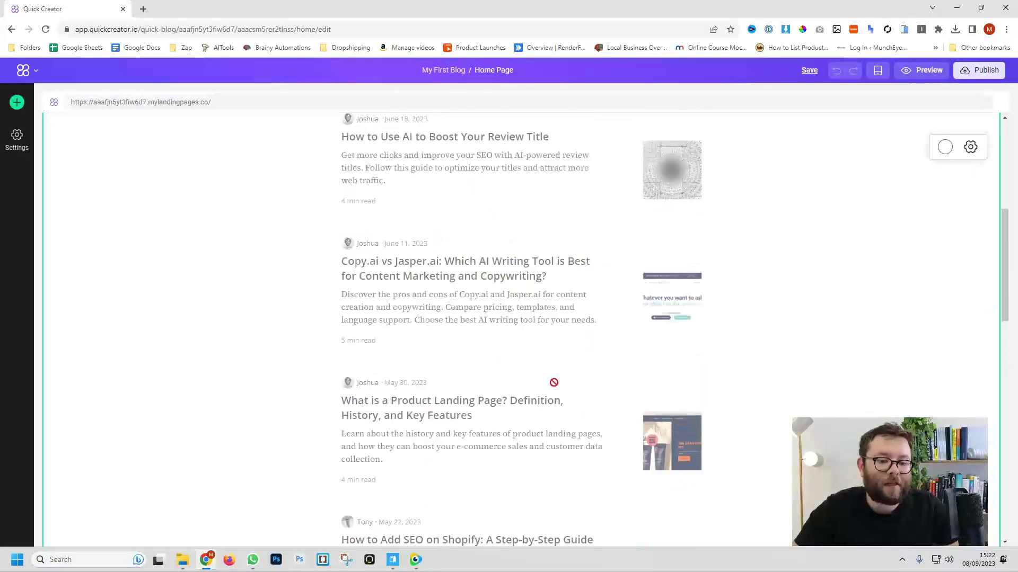
scroll(558, 395, up, 4)
click(922, 70)
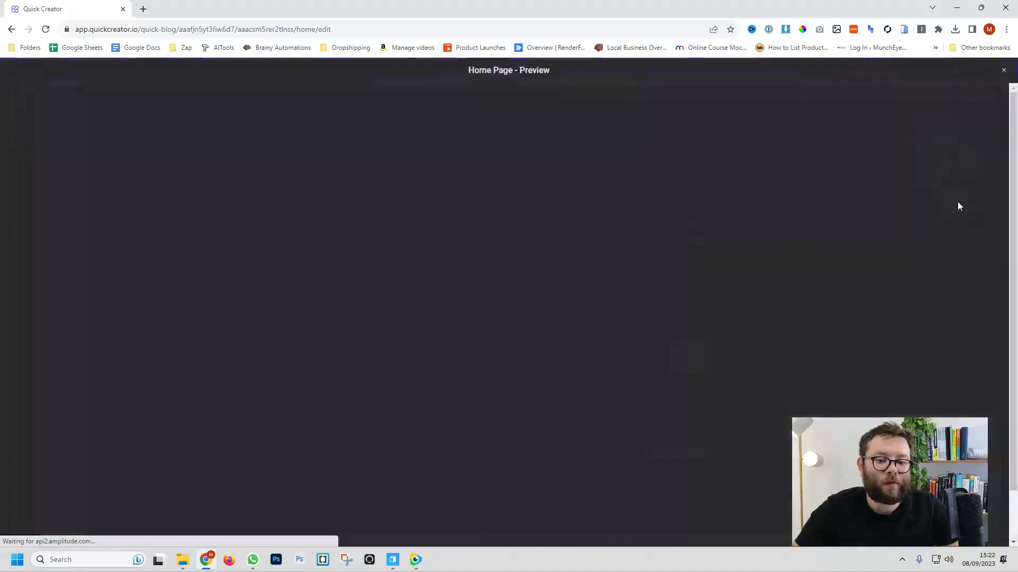
scroll(588, 263, down, 5)
scroll(589, 262, down, 4)
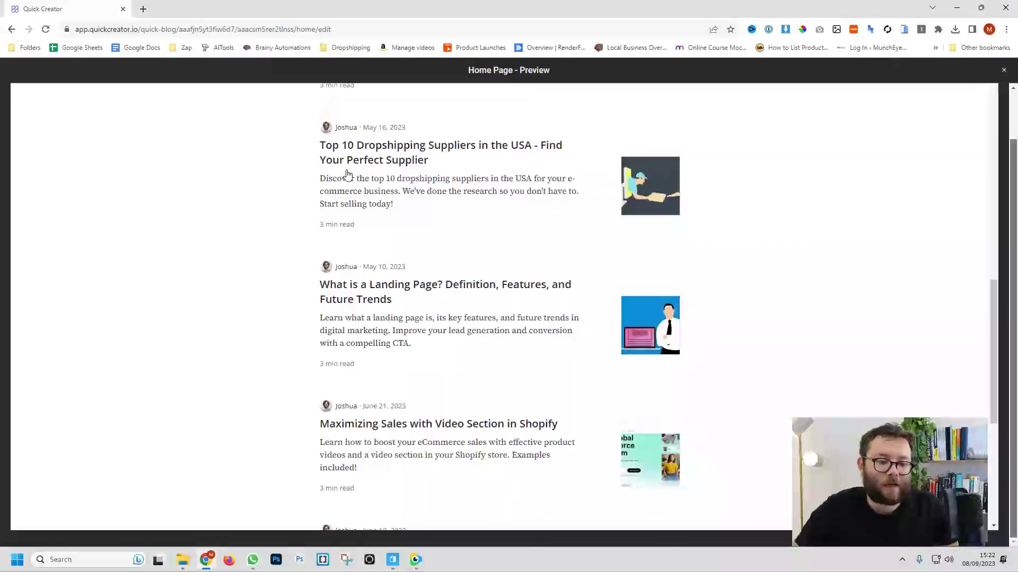
scroll(342, 169, up, 2)
key(Escape)
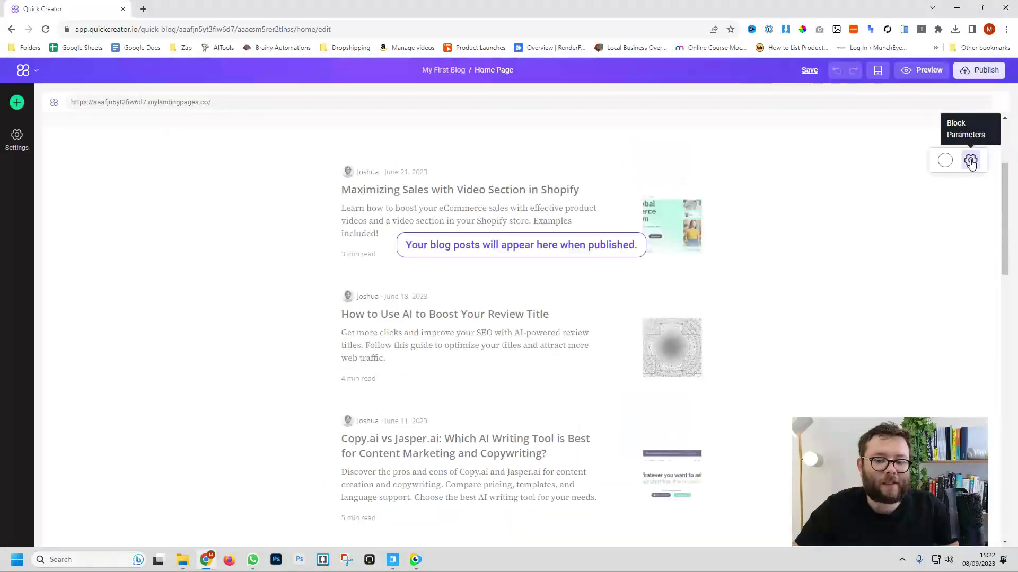
Keep the blog list block in List layout and review the Home page properties.
click(970, 162)
click(936, 228)
click(944, 239)
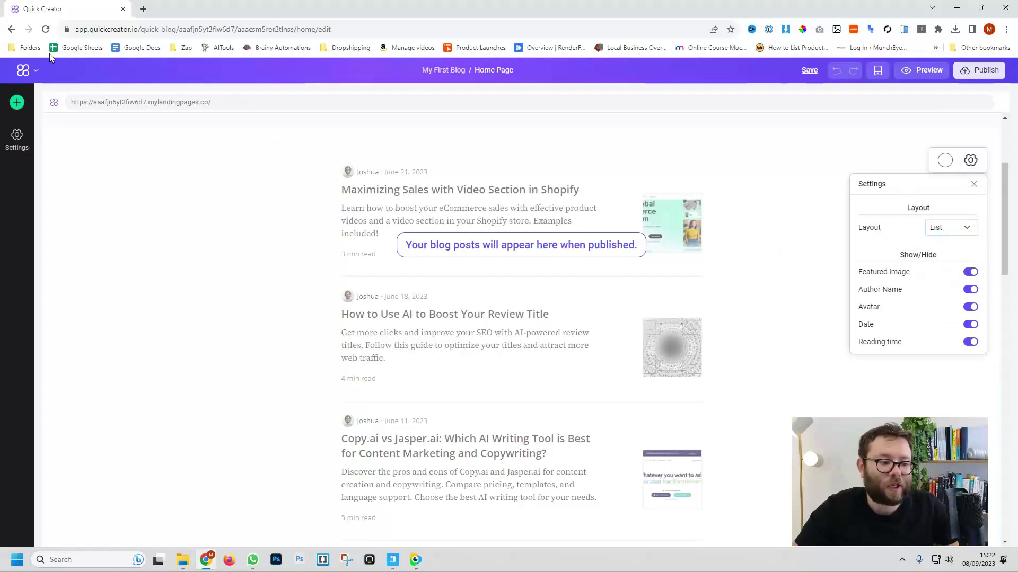
click(17, 135)
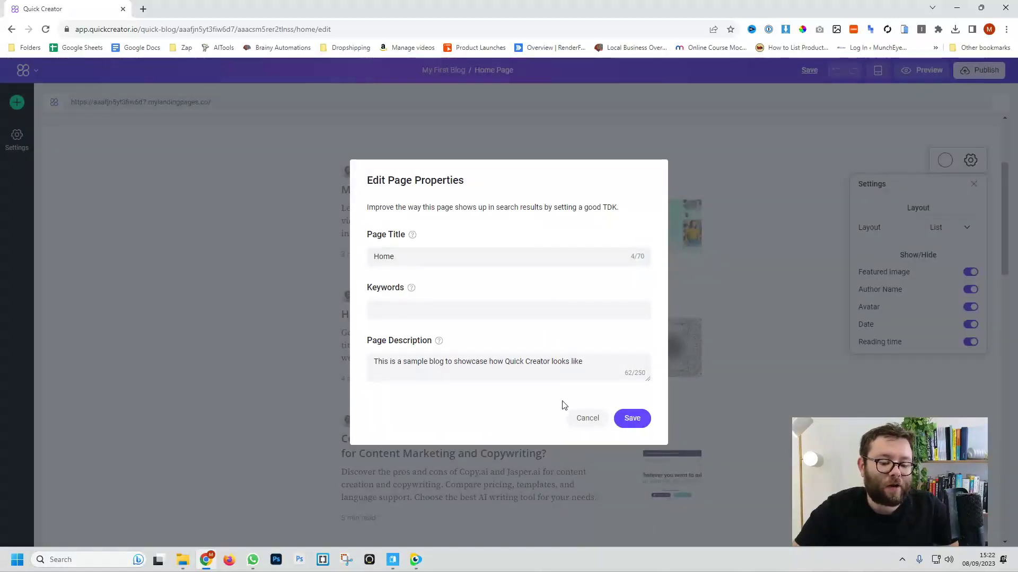
Return to the dashboard and start a From Keywords post with 'zapier, automate business tasks'.
click(587, 419)
click(22, 70)
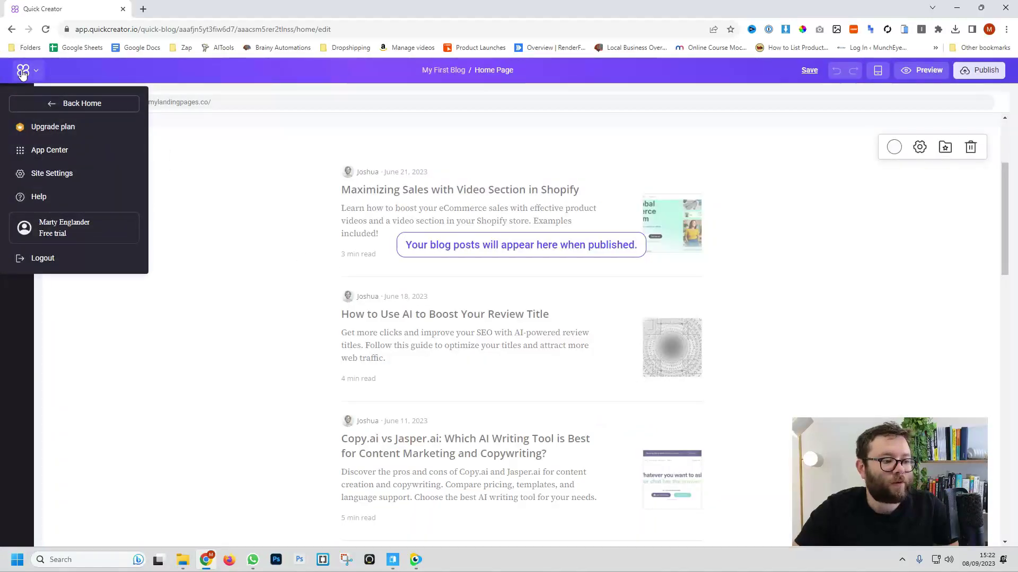
click(38, 104)
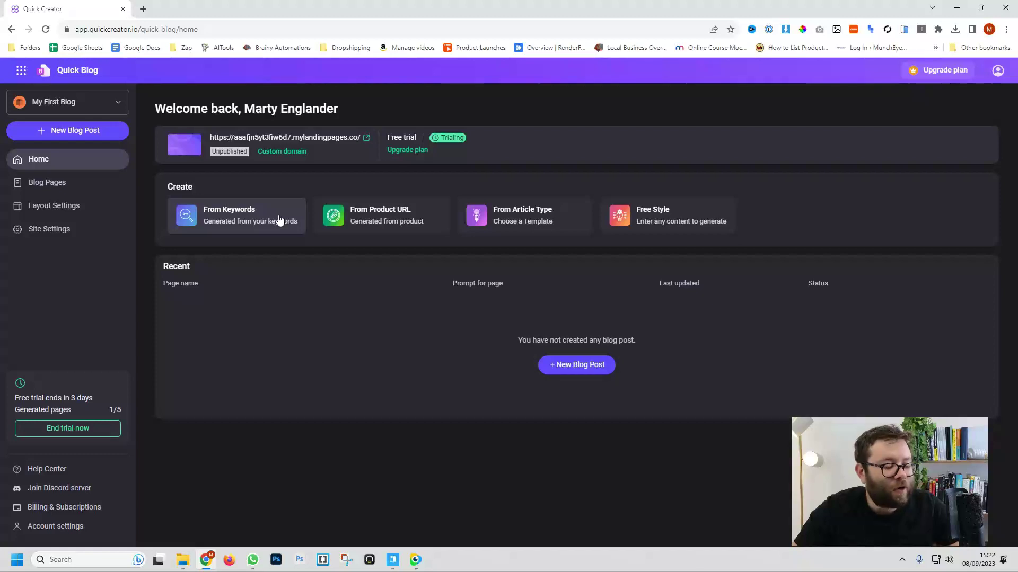
click(235, 225)
click(508, 204)
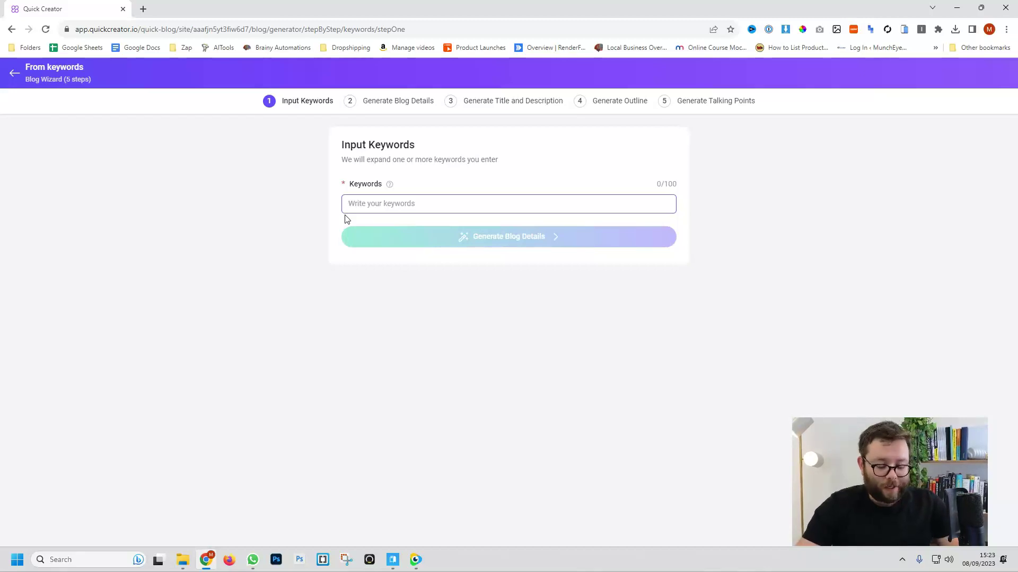
text(zapier, automate business tasks)
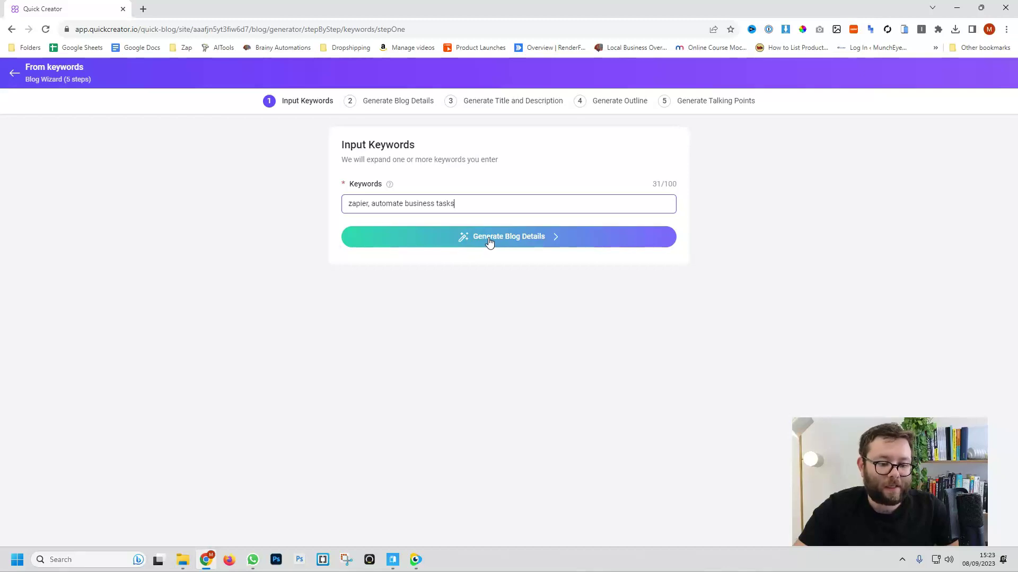
Generate blog details from the keywords and review the content bullet points.
click(489, 240)
drag(348, 228, 384, 308)
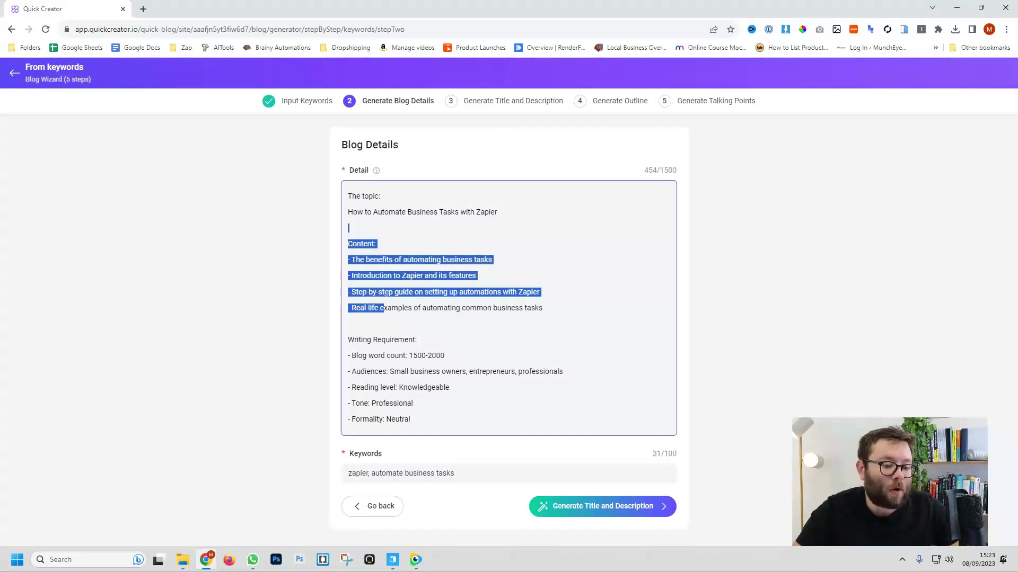
click(382, 302)
drag(365, 260, 472, 275)
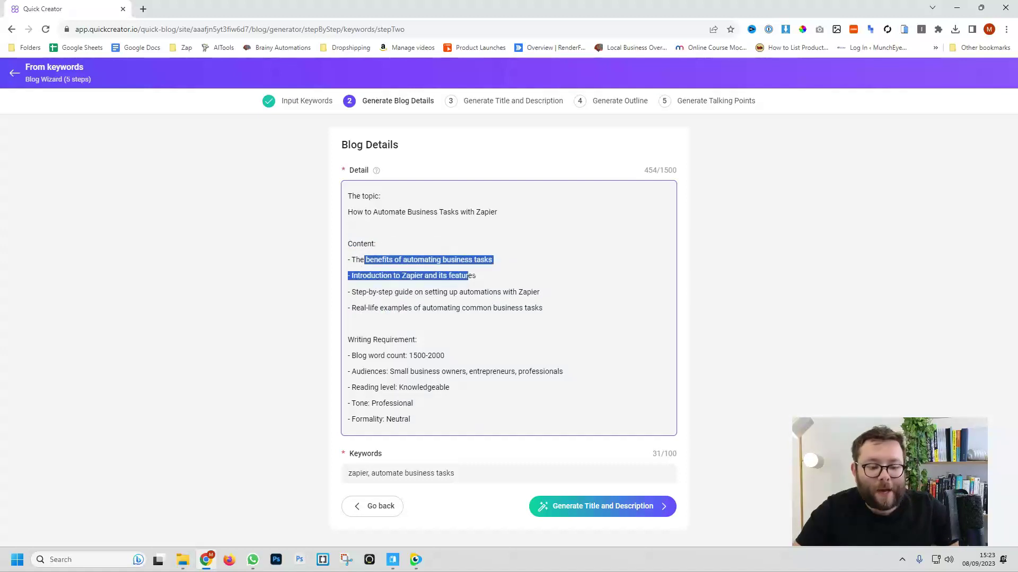
click(426, 283)
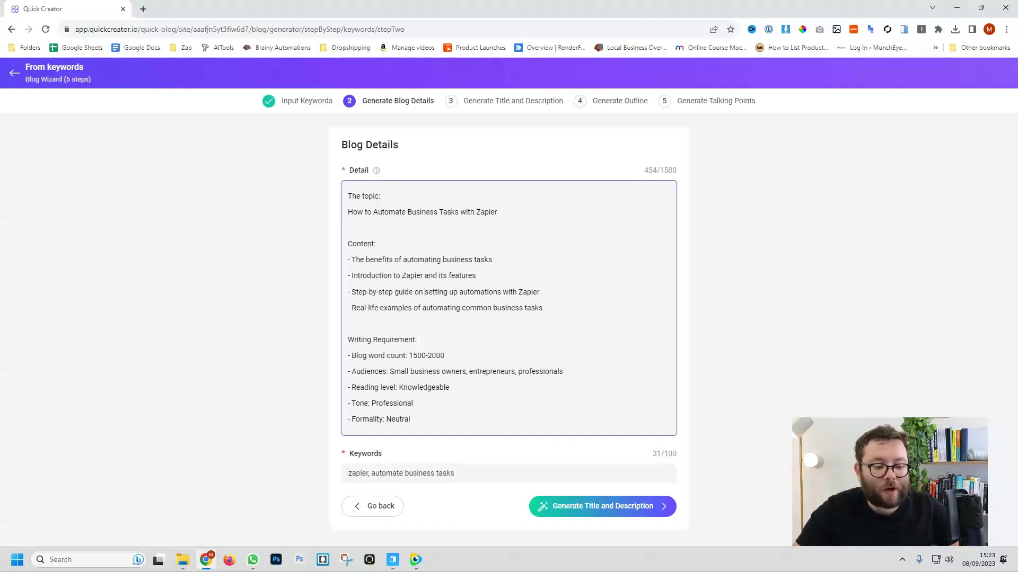
Highlight the word count, target audience and Knowledgeable reading level requirements.
drag(409, 355, 430, 355)
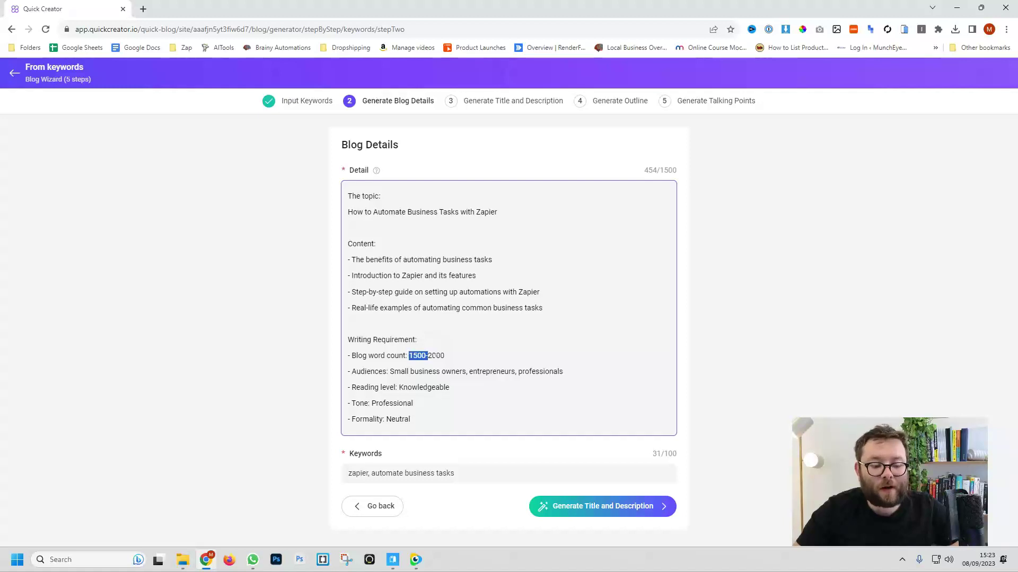
drag(390, 371, 436, 371)
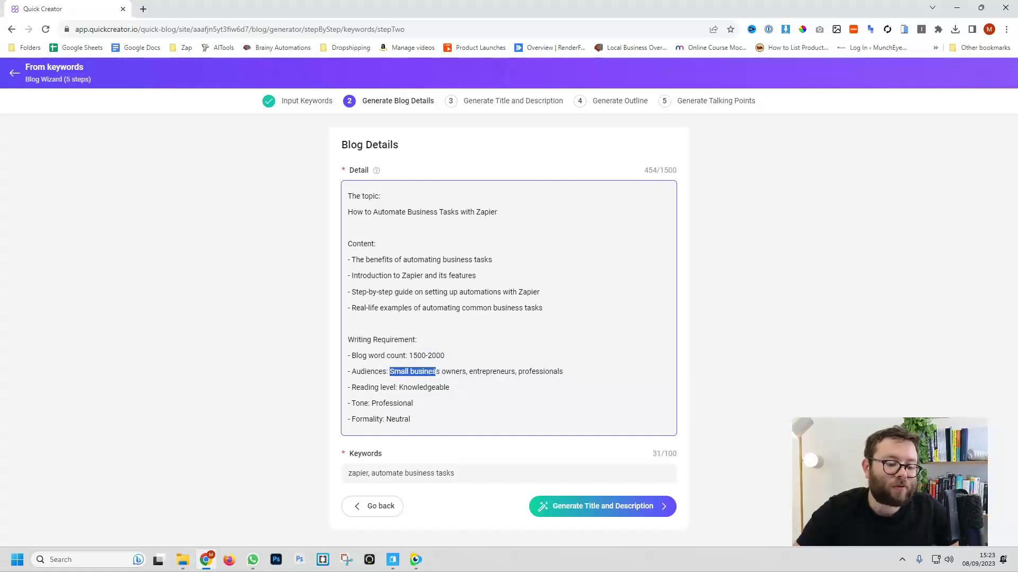
double_click(424, 387)
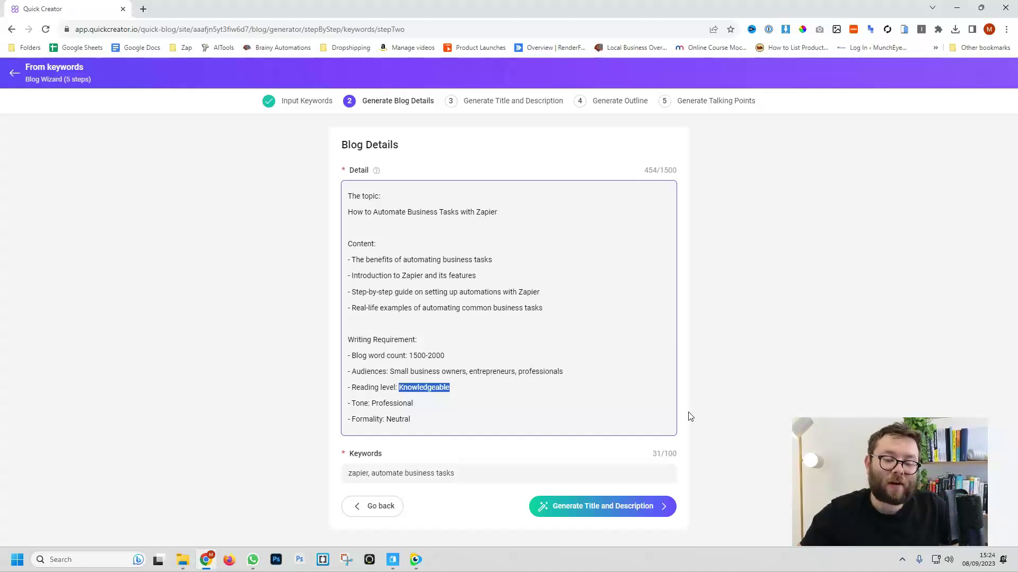
Generate the title and description options for the blog post.
click(580, 506)
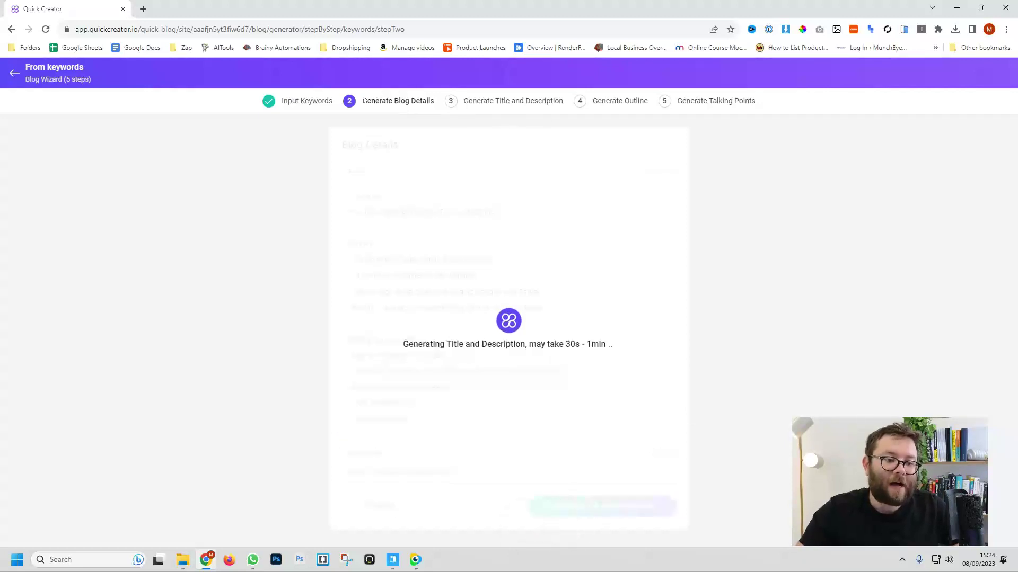
drag(470, 101, 557, 101)
double_click(613, 102)
click(763, 164)
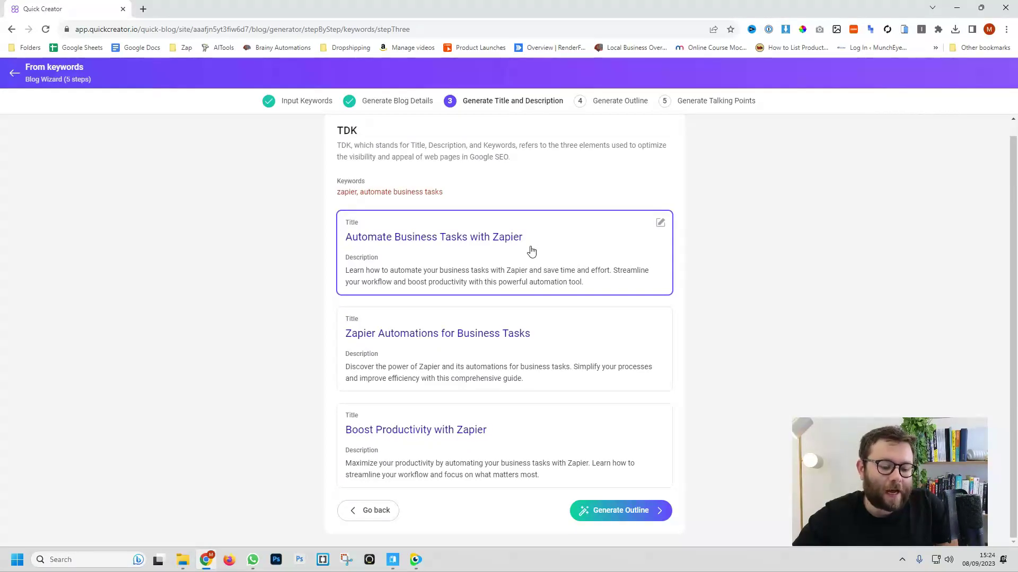
mouse_move(504, 351)
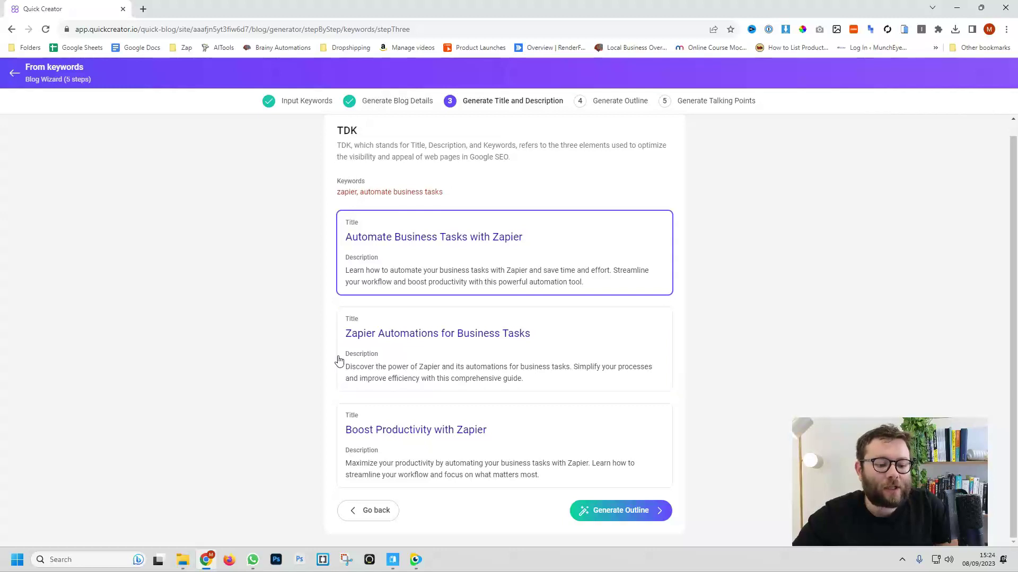
Choose 'Zapier Automations for Business Tasks' and generate its outline and talking points.
click(382, 366)
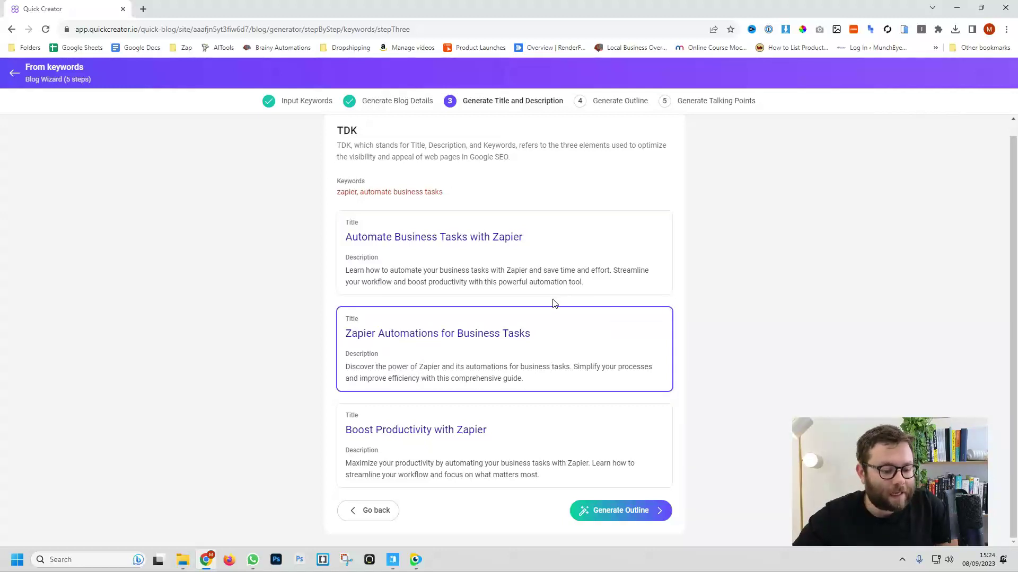
click(620, 511)
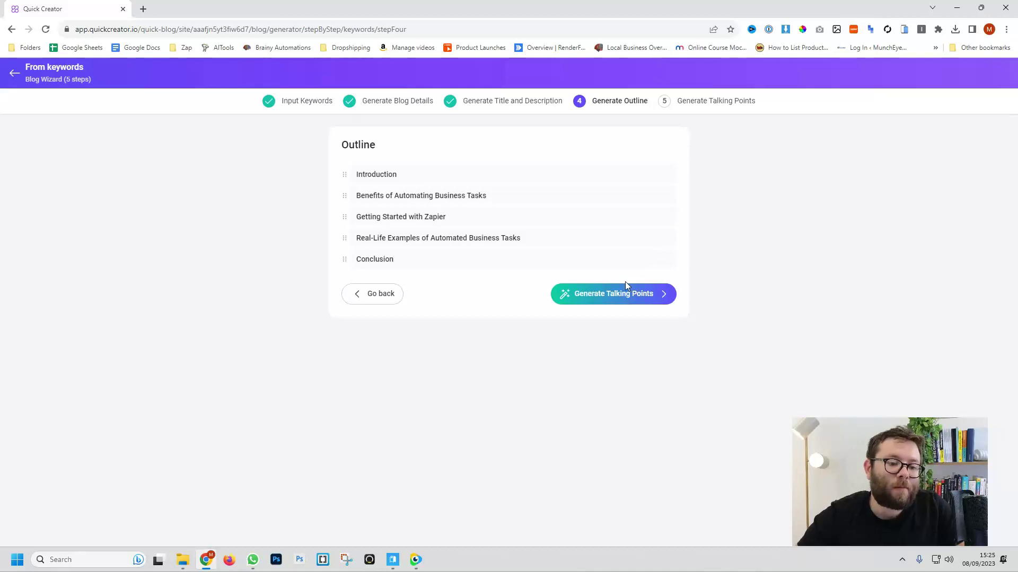
click(612, 295)
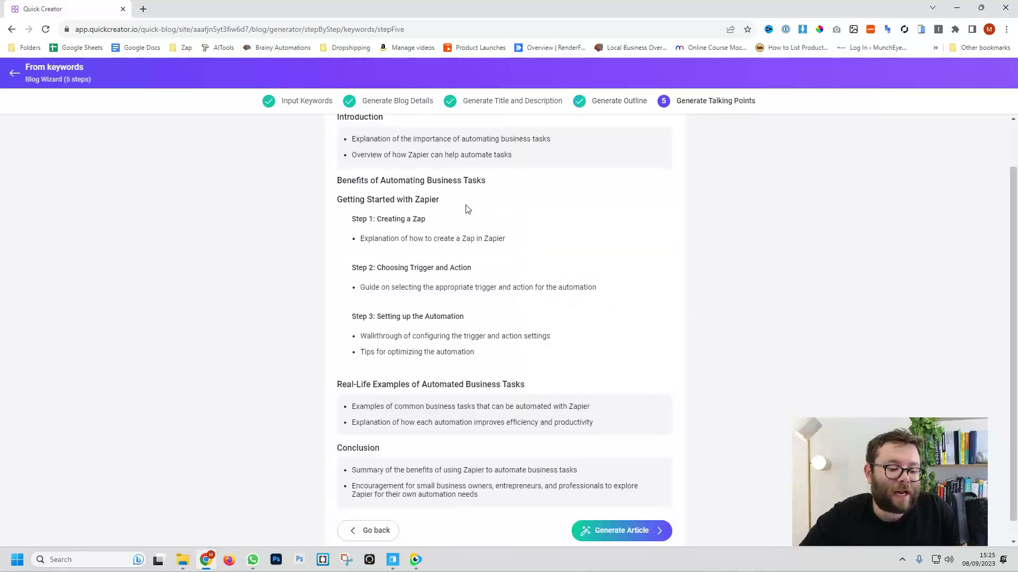
scroll(509, 319, down, 2)
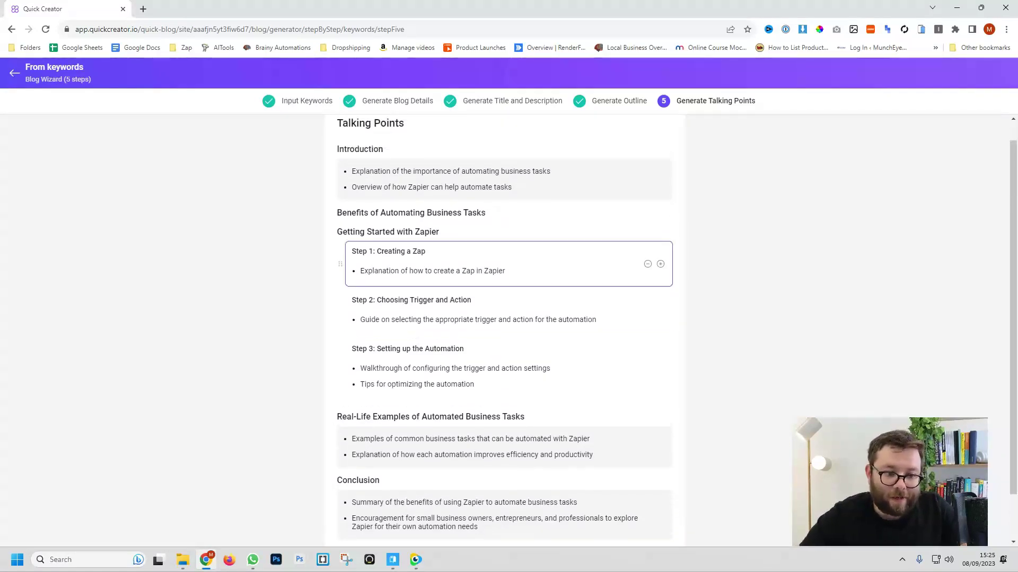
Generate the full article from the talking points.
click(621, 510)
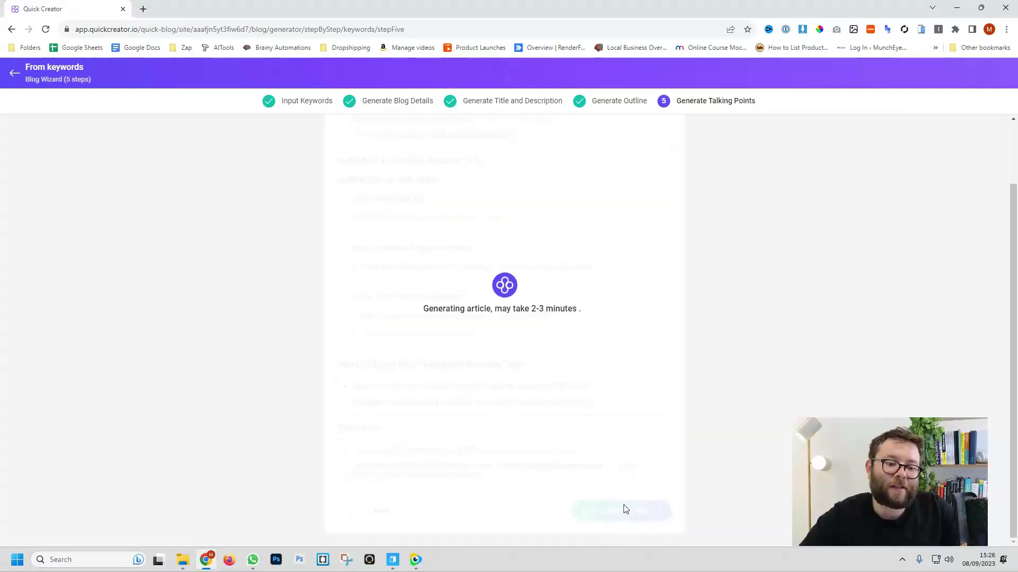
scroll(842, 381, down, 3)
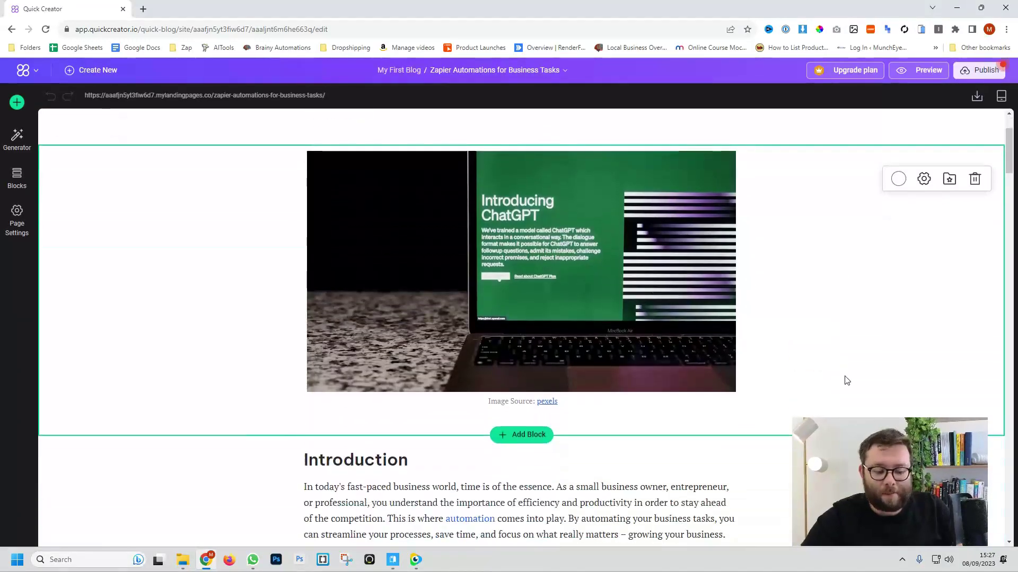
scroll(842, 381, down, 3)
scroll(842, 381, down, 3)
scroll(621, 239, down, 2)
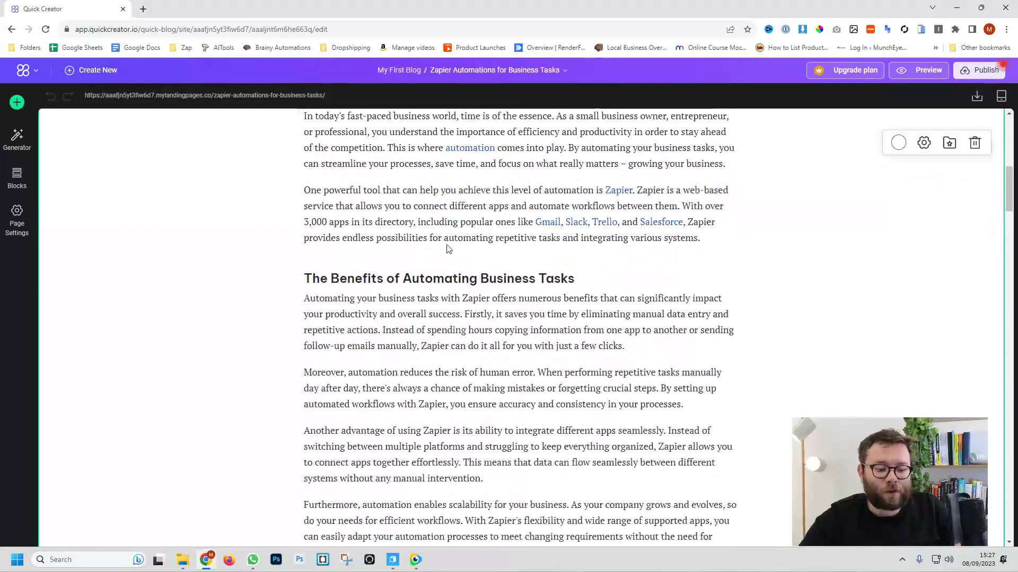
scroll(621, 238, down, 1)
scroll(621, 238, down, 3)
scroll(621, 238, up, 4)
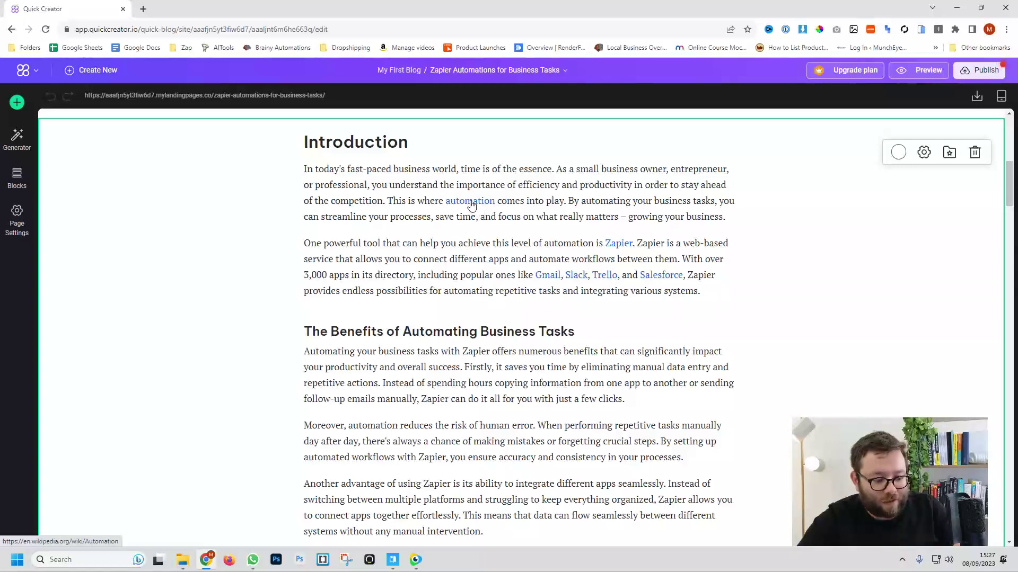
scroll(619, 247, down, 3)
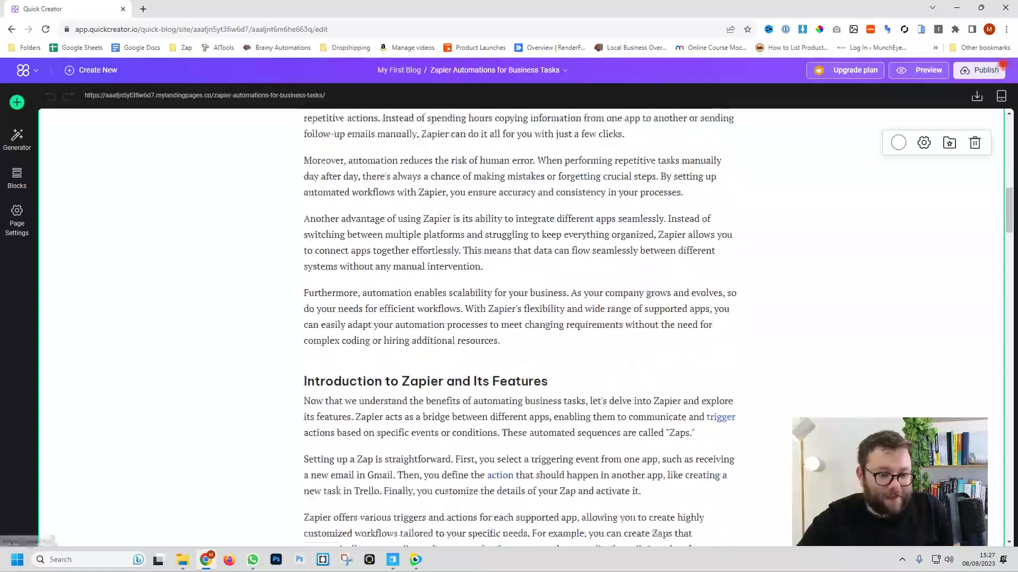
scroll(618, 247, down, 2)
scroll(619, 247, down, 1)
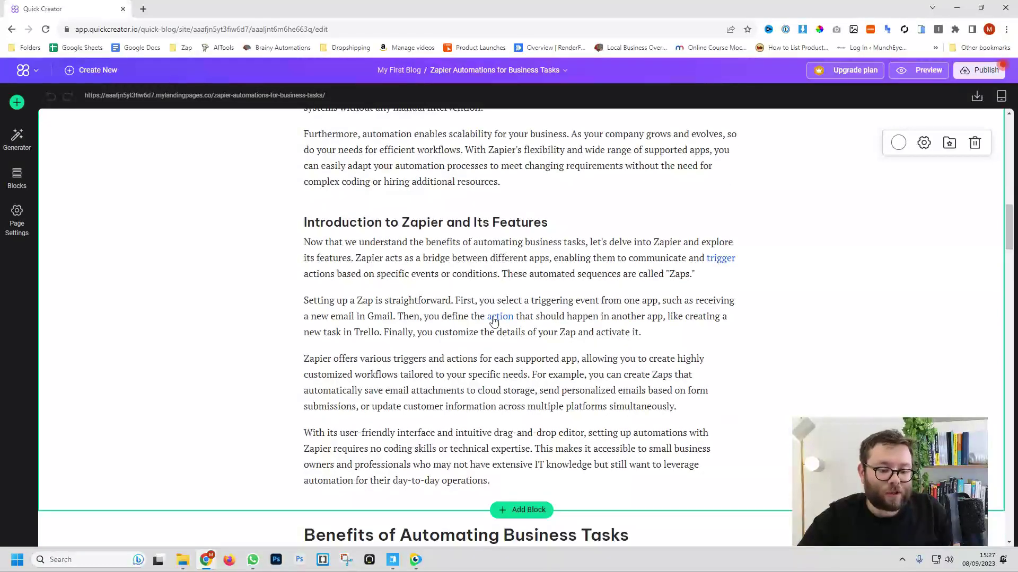
scroll(521, 312, down, 3)
scroll(522, 312, down, 3)
scroll(522, 312, down, 4)
scroll(522, 313, down, 3)
scroll(522, 312, down, 3)
scroll(522, 313, down, 5)
scroll(522, 312, down, 2)
scroll(522, 312, down, 3)
scroll(522, 312, down, 3)
scroll(521, 313, down, 5)
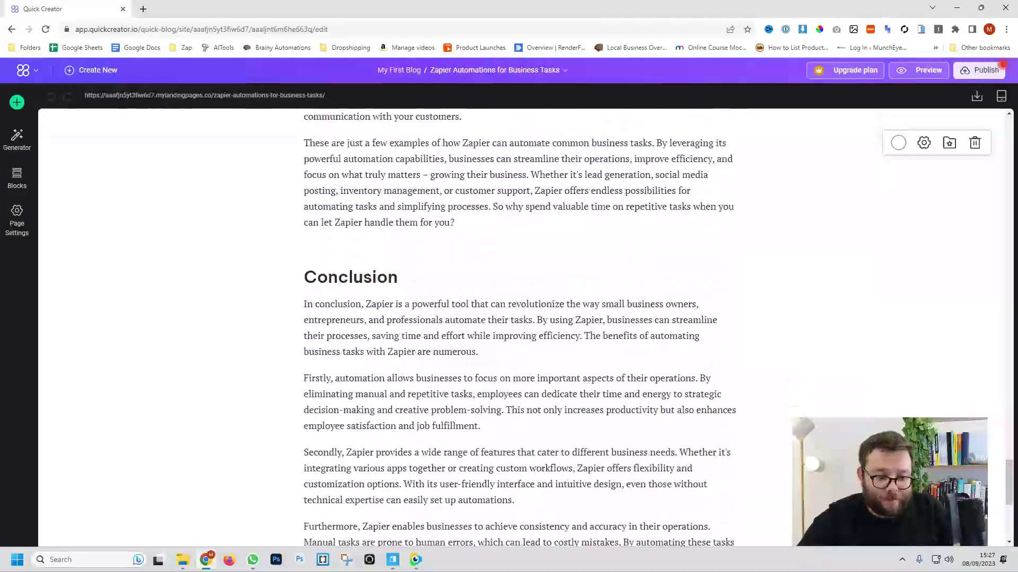
scroll(522, 313, down, 3)
scroll(522, 312, down, 3)
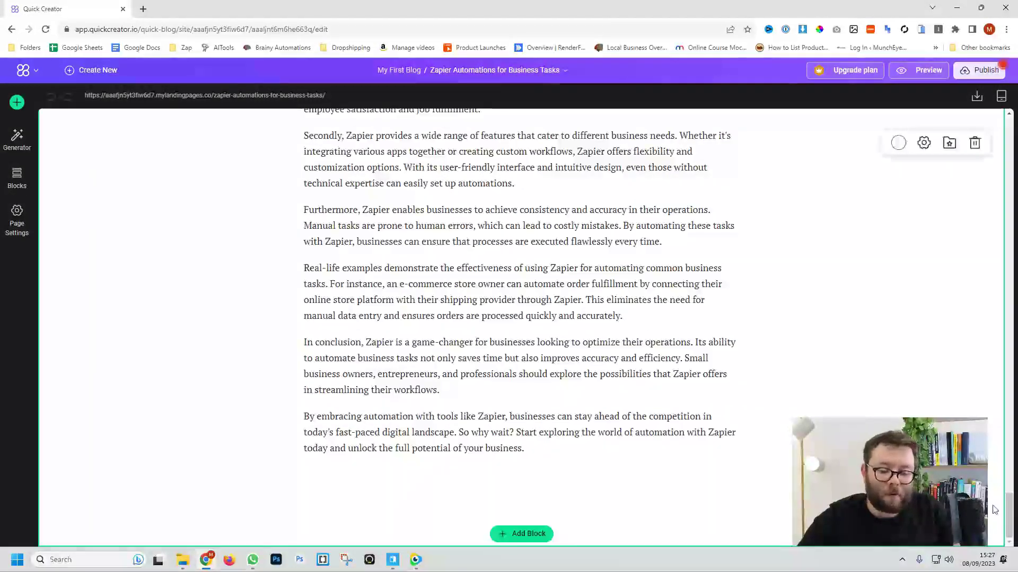
drag(1008, 513, 1009, 127)
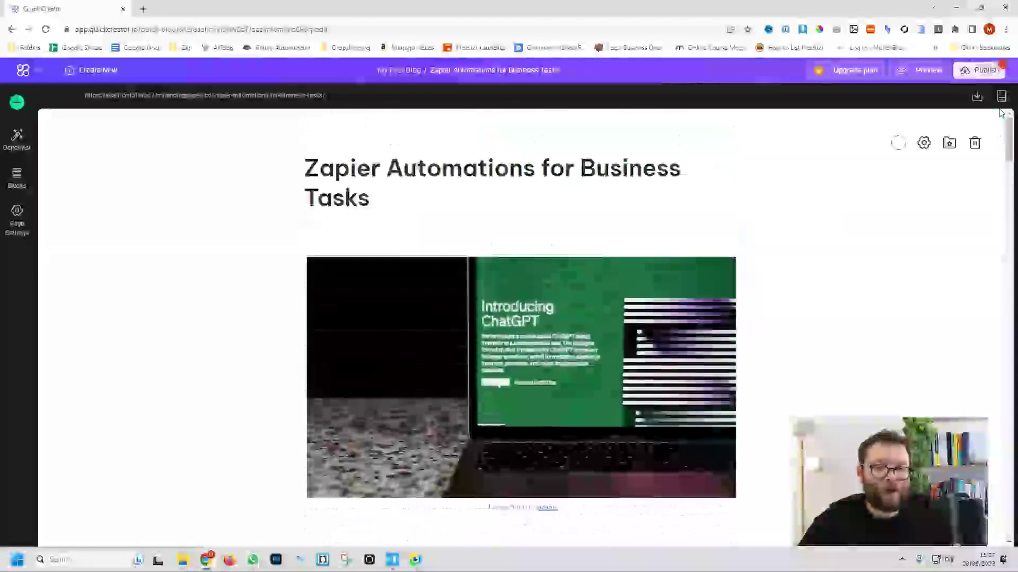
scroll(755, 279, down, 2)
scroll(750, 314, up, 1)
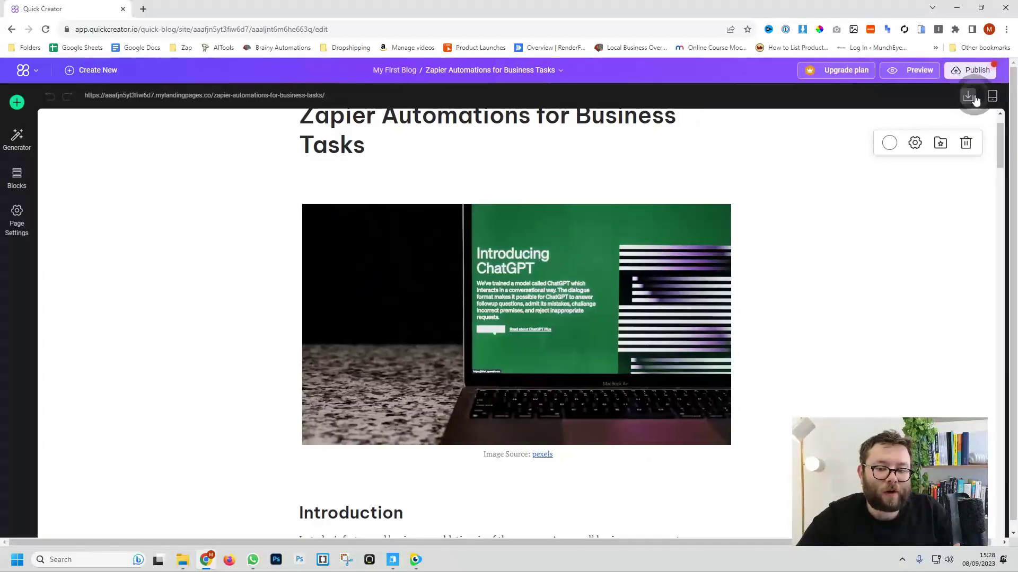
Check the export formats, preview the article and open its trigger link in a new tab.
click(977, 97)
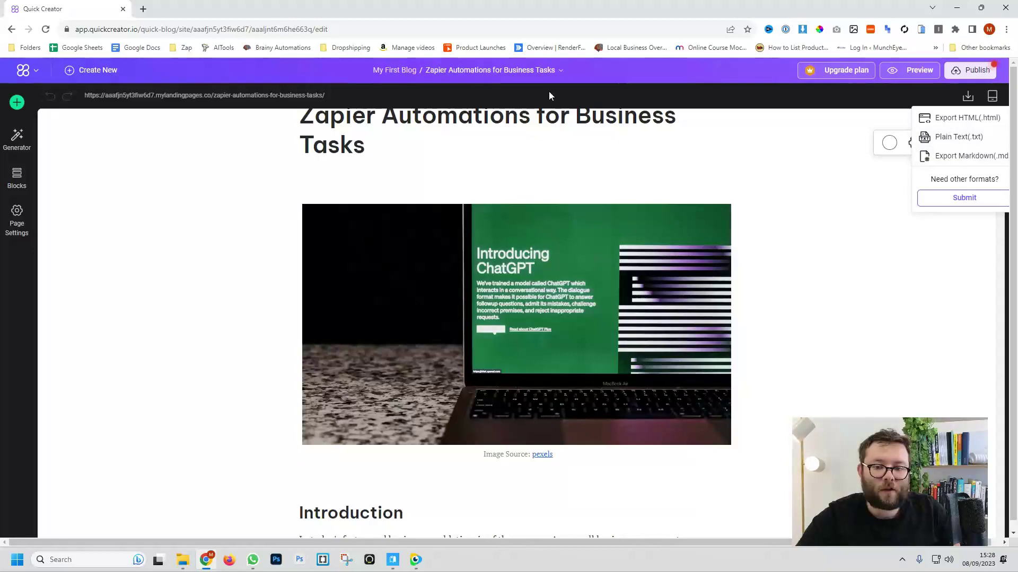
click(917, 70)
scroll(762, 266, down, 5)
scroll(761, 266, down, 5)
scroll(761, 265, down, 5)
scroll(761, 266, up, 5)
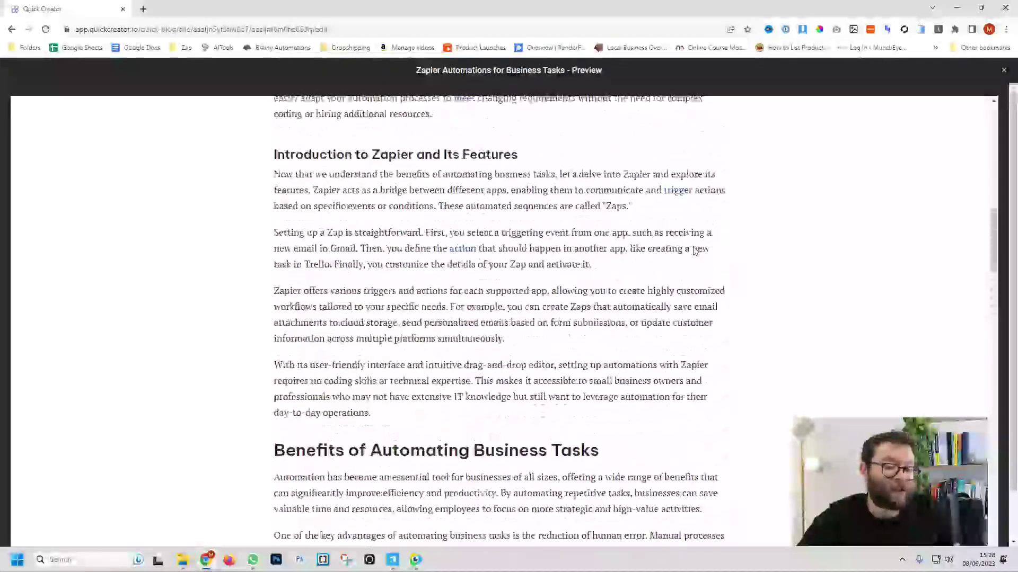
scroll(762, 266, up, 3)
right_click(677, 296)
click(729, 307)
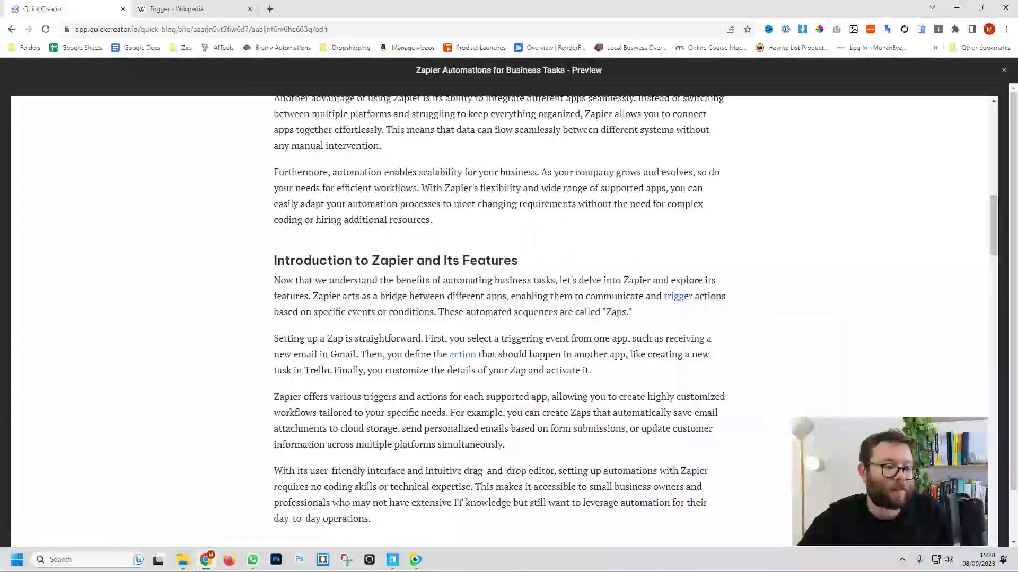
Close the Wikipedia Trigger tab and return to the Quick Blog dashboard.
click(176, 9)
key(ctrl+w)
key(alt+Left)
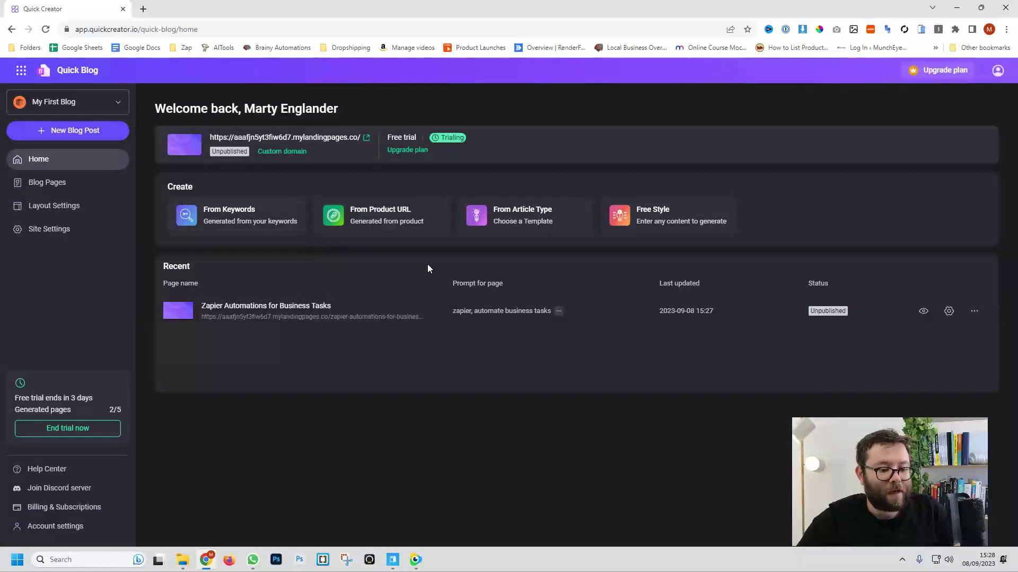
Show the article-type chooser with keyword, product URL, How-To and Freestyle options.
click(493, 219)
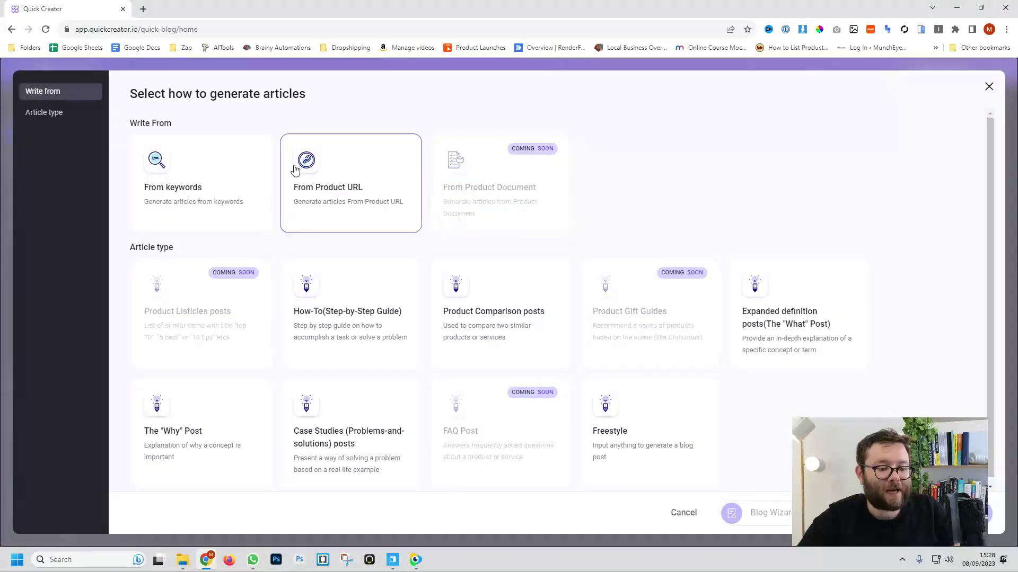
scroll(515, 186, down, 1)
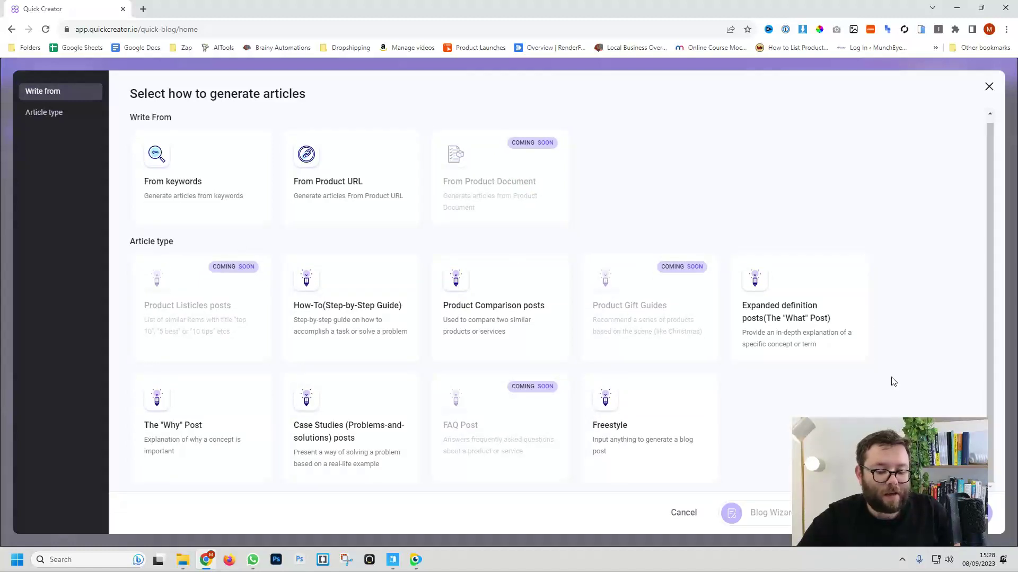